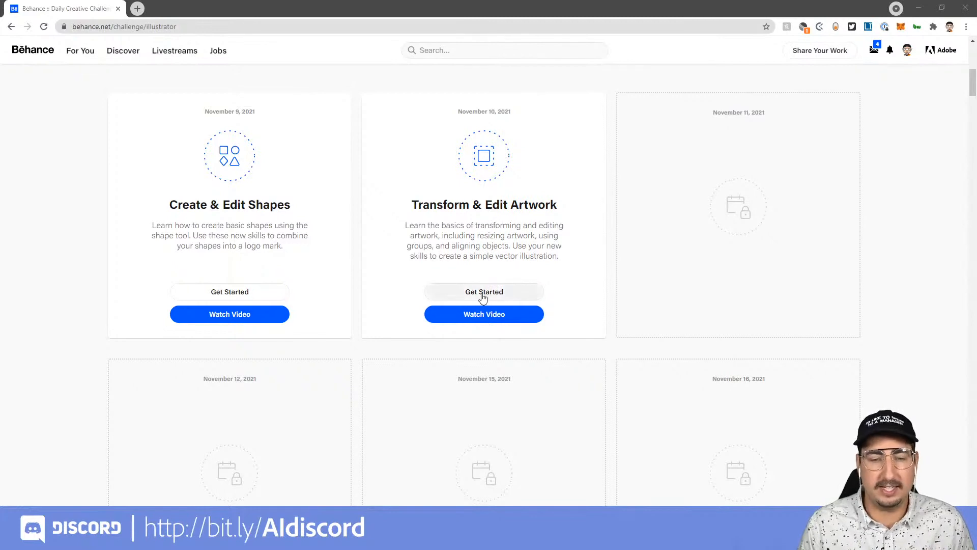
# Open the Transform & Edit Artwork challenge and download the Challenge2_Transform file.
pyautogui.click(483, 296)
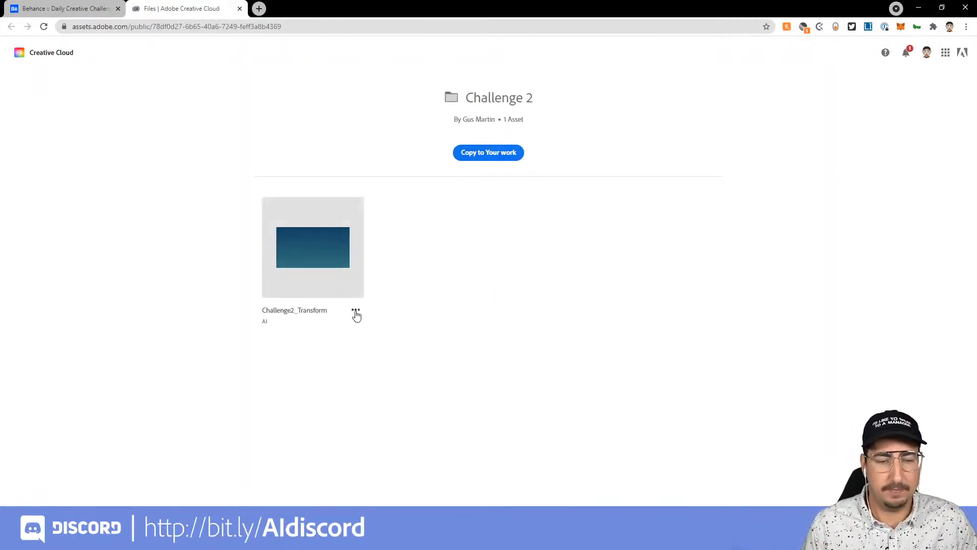
pyautogui.click(356, 312)
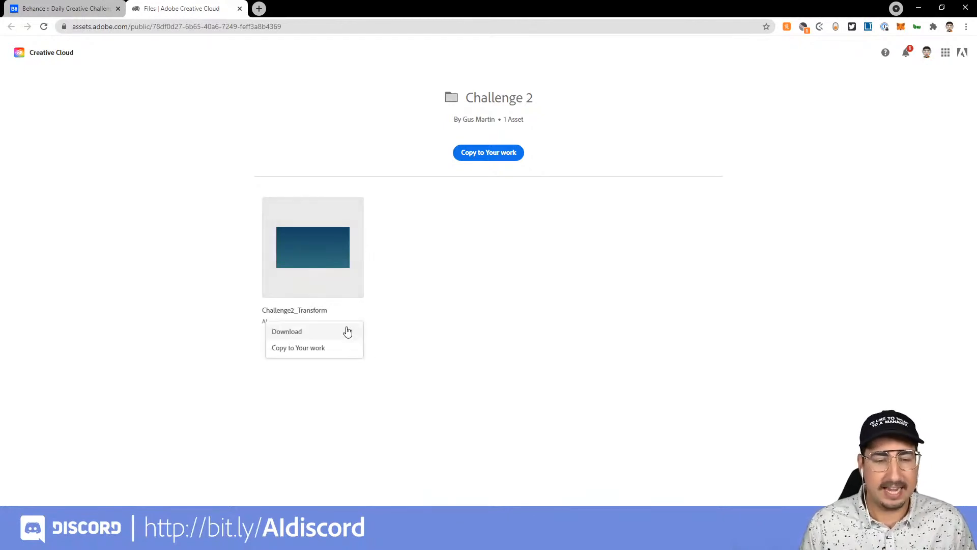
pyautogui.click(348, 331)
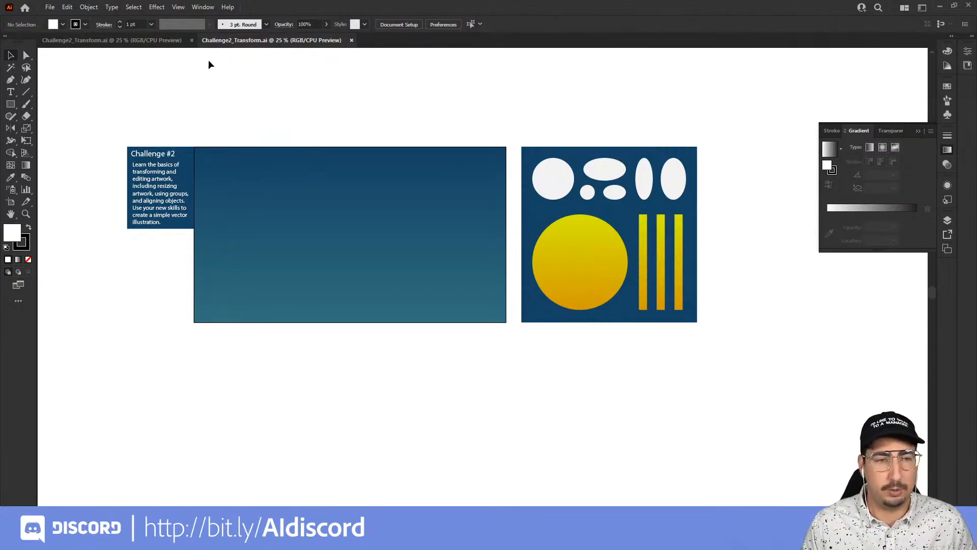
# Reset the Essentials Classic workspace.
pyautogui.click(204, 7)
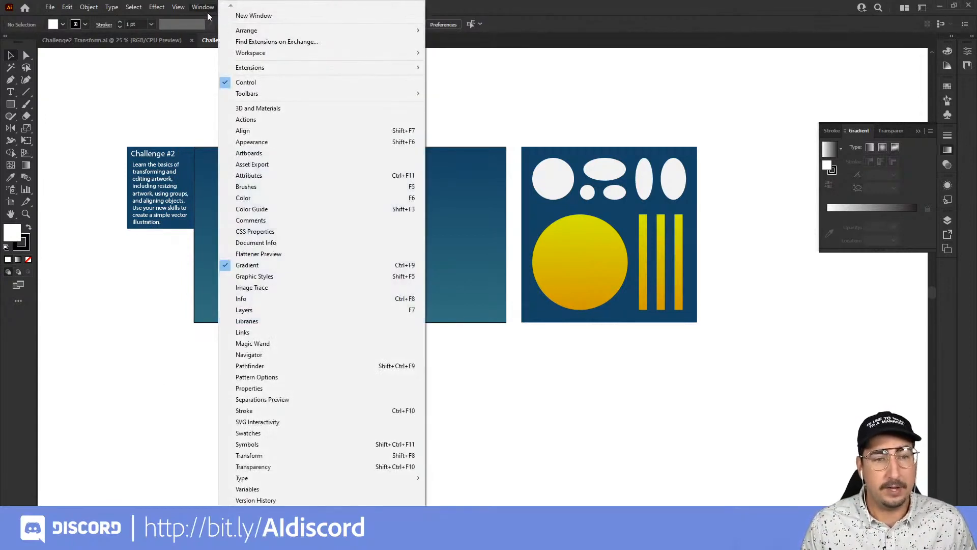
pyautogui.moveTo(274, 56)
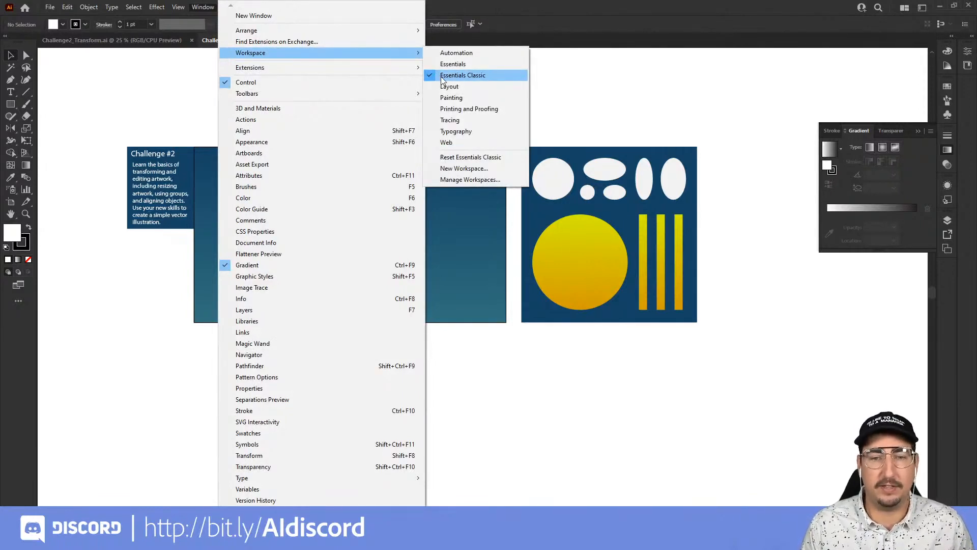
pyautogui.click(474, 159)
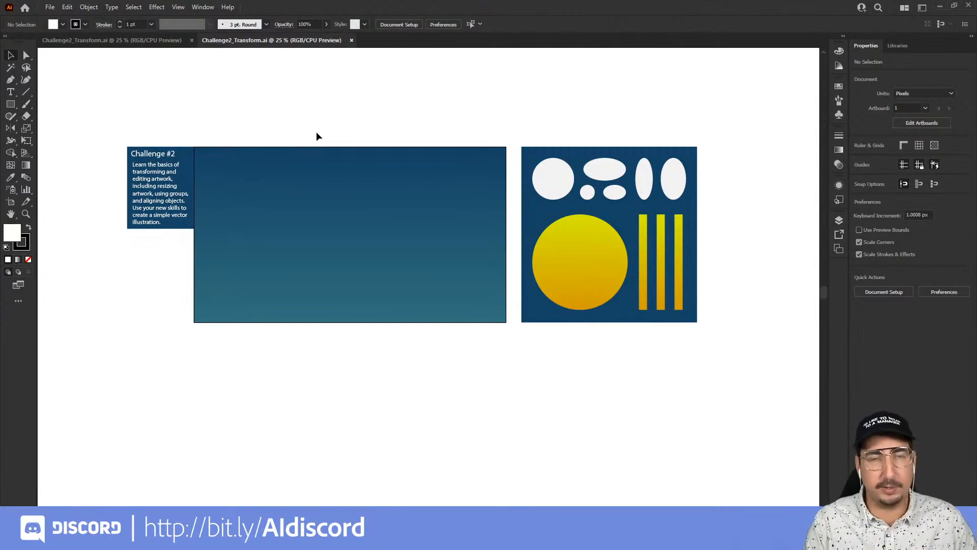
pyautogui.press('l')
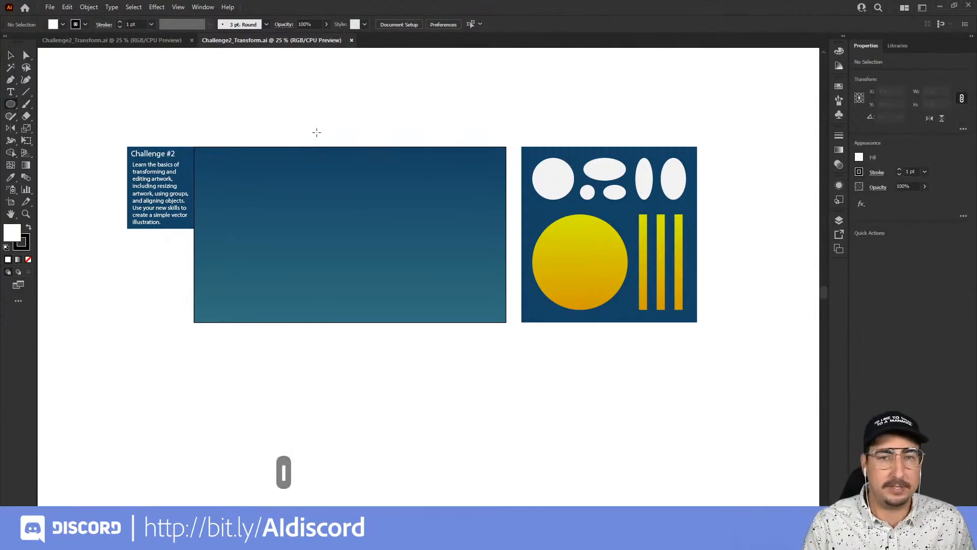
pyautogui.press('m')
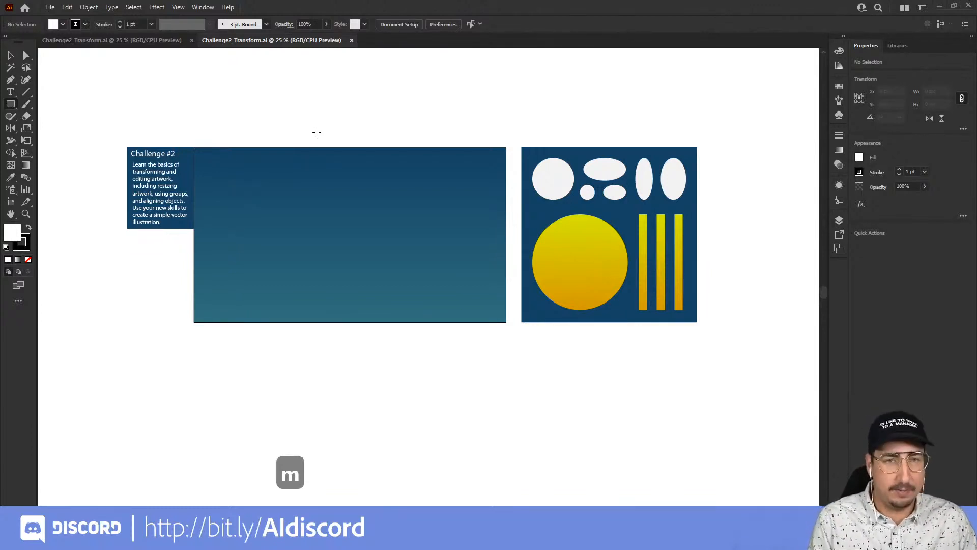
pyautogui.press('i')
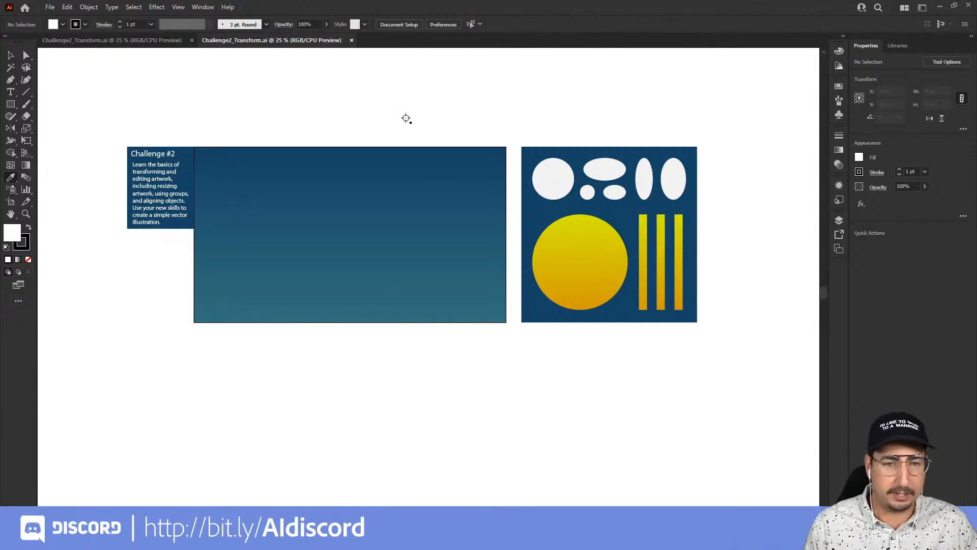
pyautogui.press('v')
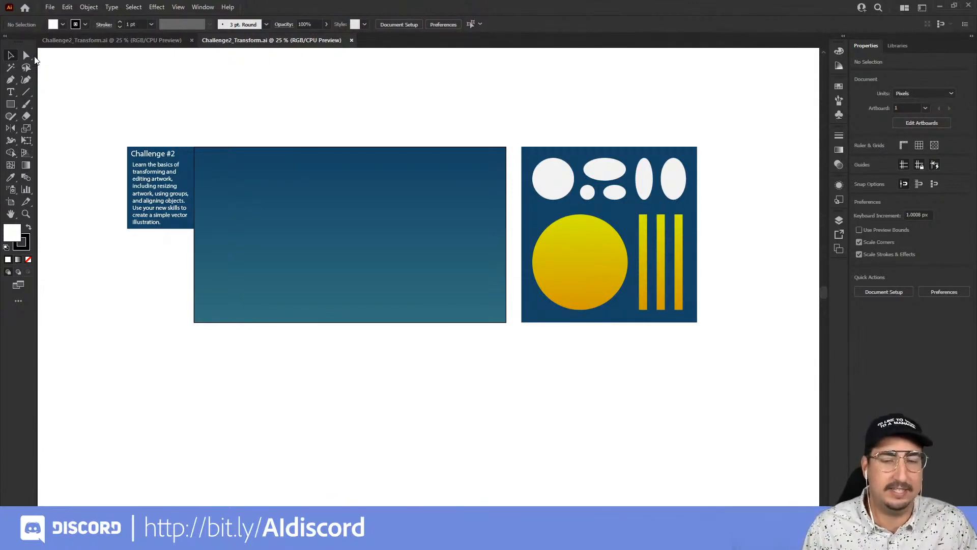
pyautogui.press('v')
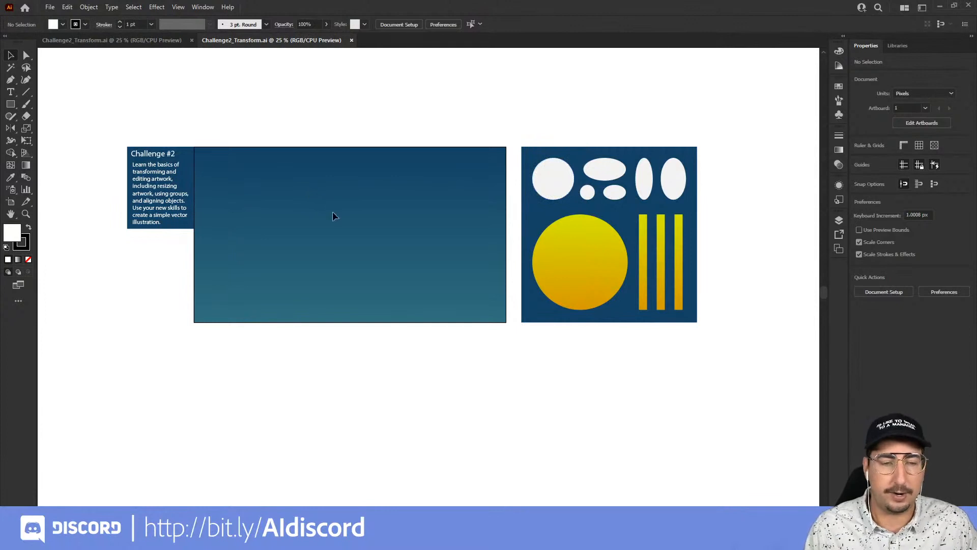
# Bring a copy of the white shapes group from the reference artboard onto the main artboard.
pyautogui.press('z')
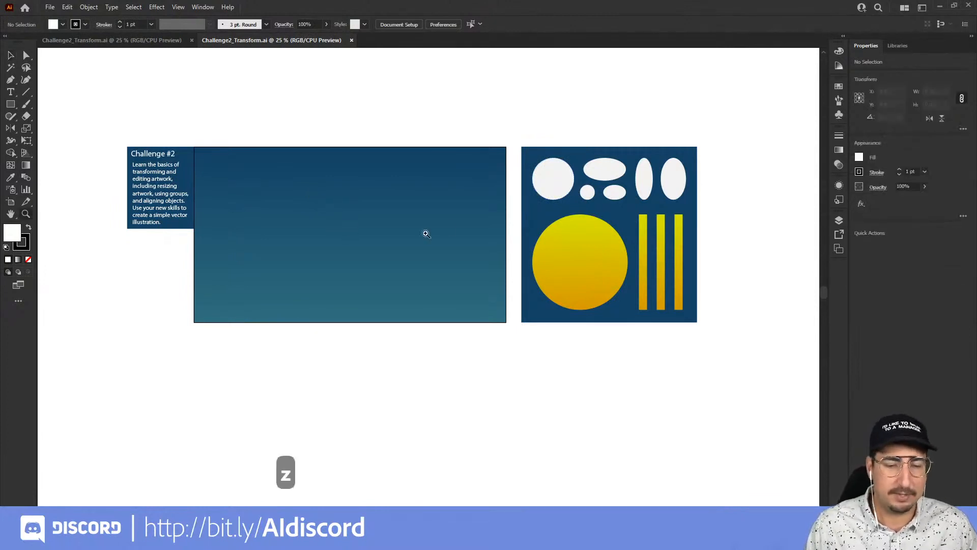
pyautogui.click(483, 211)
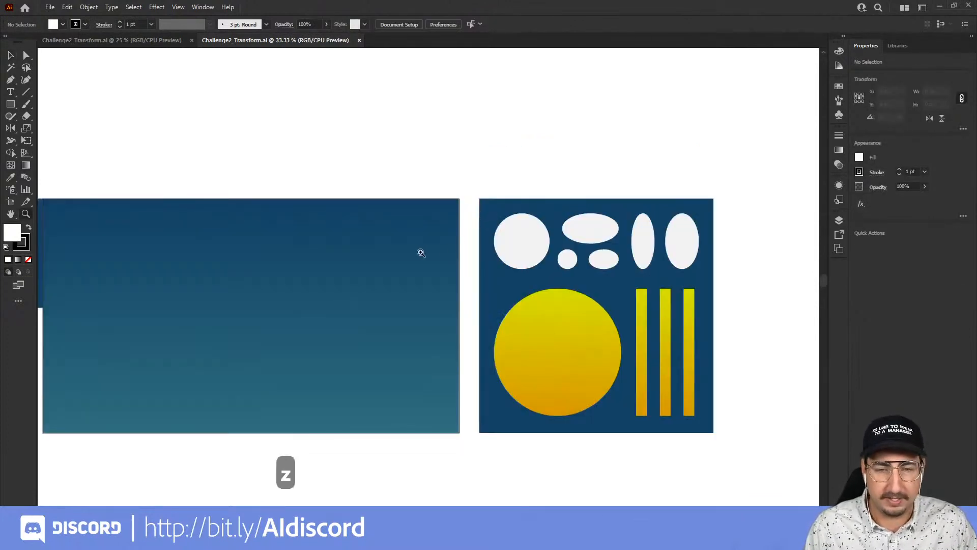
pyautogui.press('space')
pyautogui.moveTo(394, 254); pyautogui.dragTo(488, 211)
pyautogui.press('space')
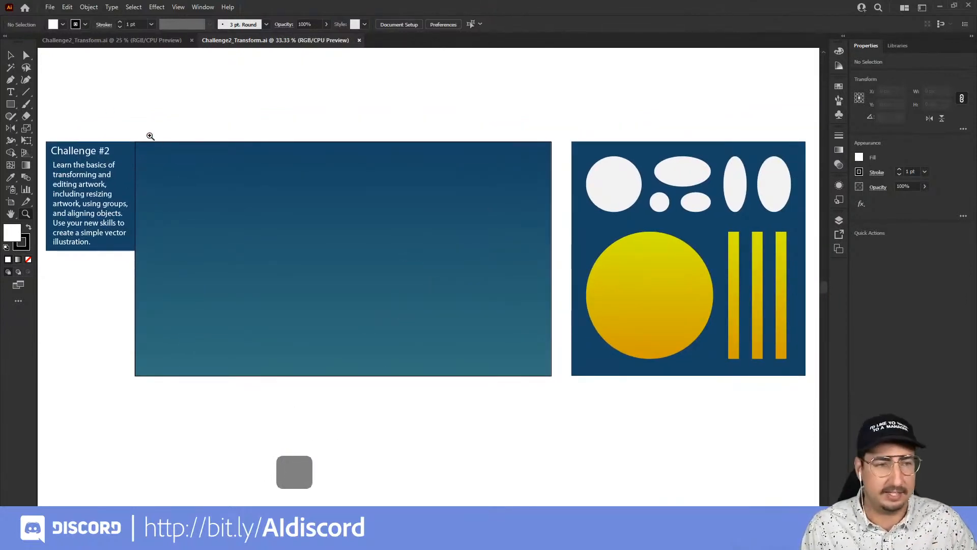
pyautogui.press('v')
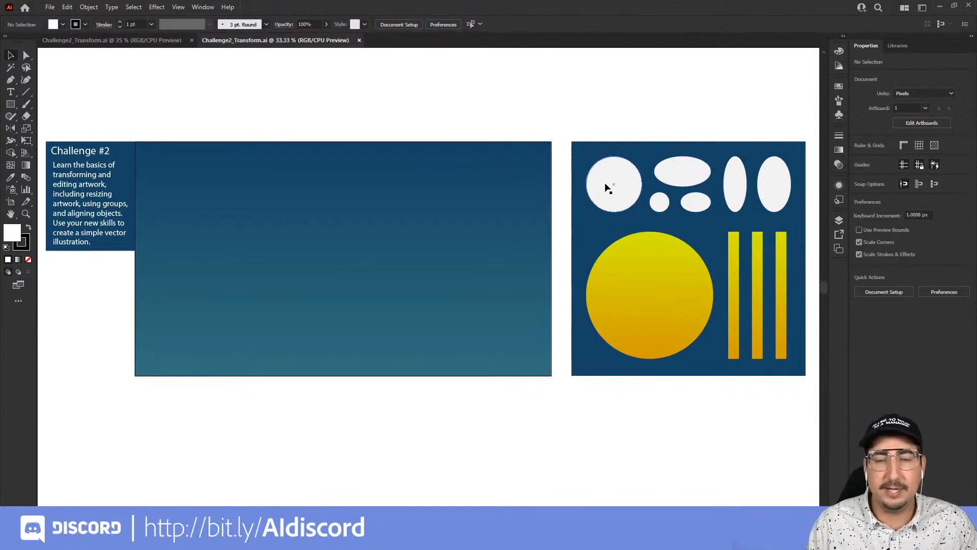
pyautogui.moveTo(605, 183); pyautogui.dragTo(248, 219)
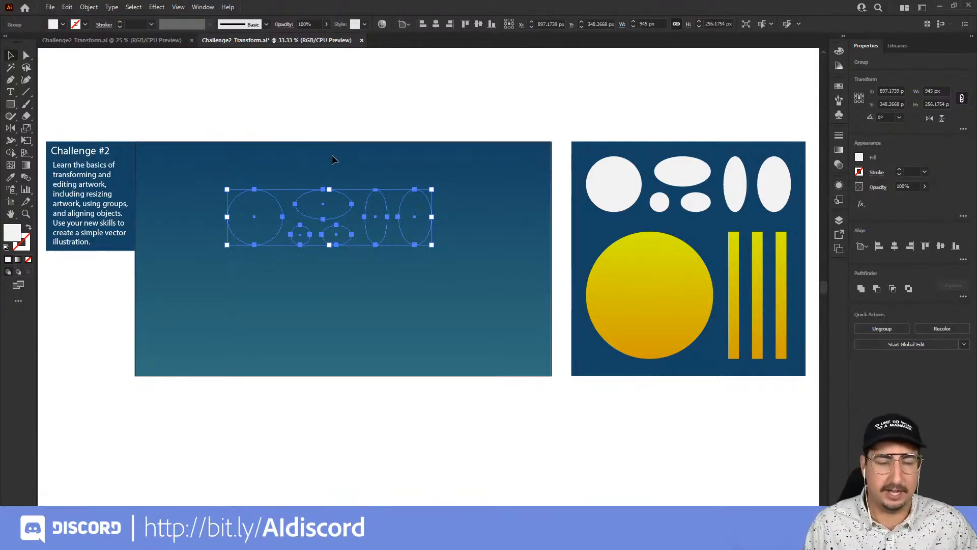
# Bring the white shapes group to the front of the artwork.
pyautogui.rightClick(348, 215)
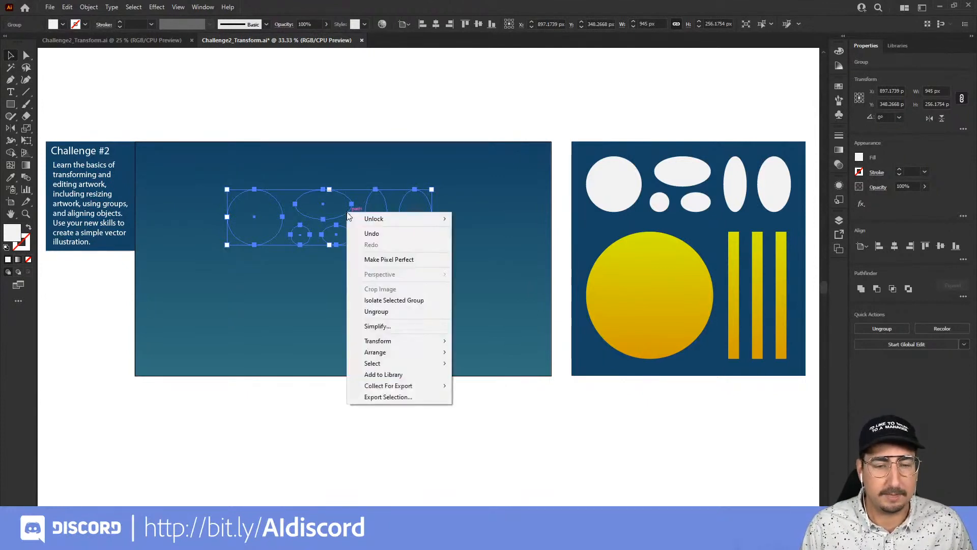
pyautogui.moveTo(414, 352)
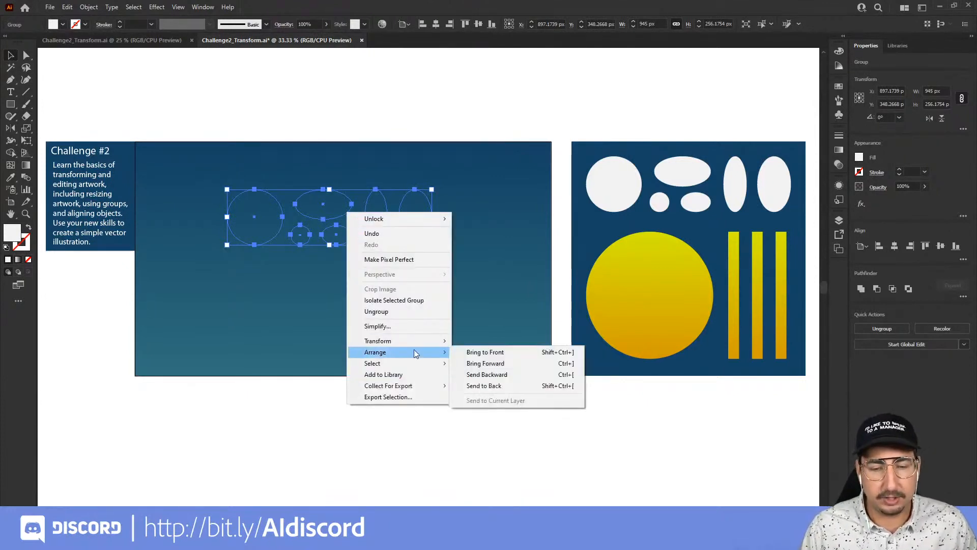
pyautogui.click(477, 353)
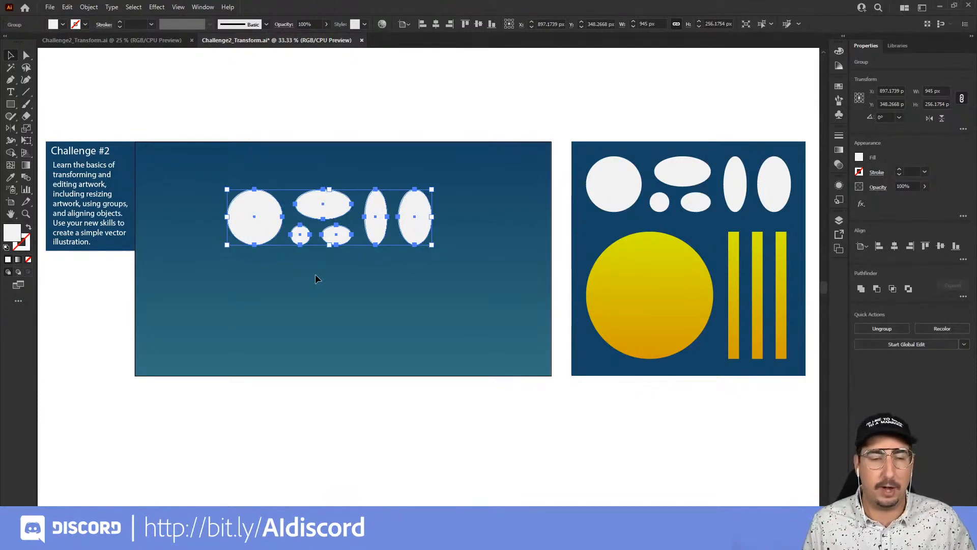
# Shift the shapes group slightly right and ungroup it.
pyautogui.click(332, 118)
pyautogui.moveTo(325, 202)
pyautogui.mouseDown()
pyautogui.moveTo(323, 176)
pyautogui.moveTo(332, 207)
pyautogui.moveTo(357, 207)
pyautogui.moveTo(334, 202)
pyautogui.mouseUp()
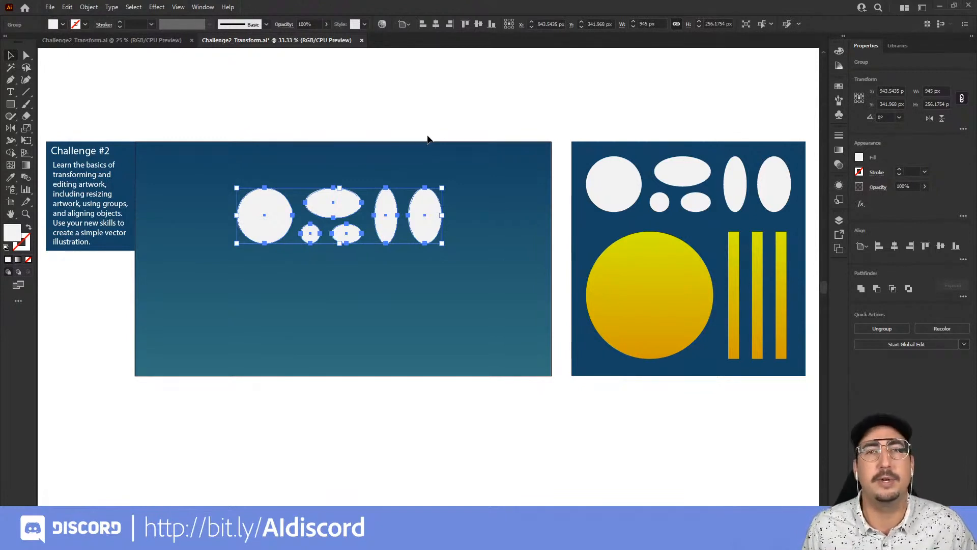
pyautogui.rightClick(337, 201)
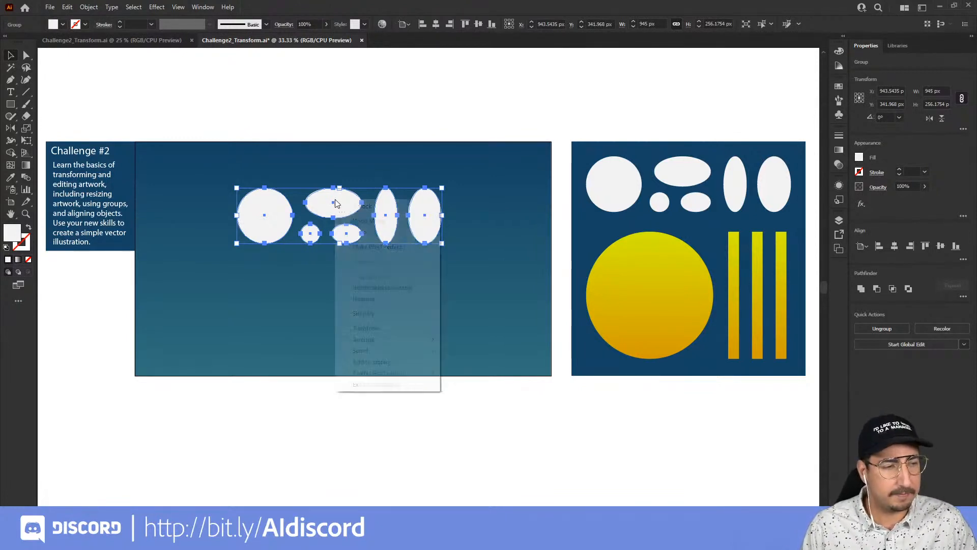
pyautogui.click(380, 299)
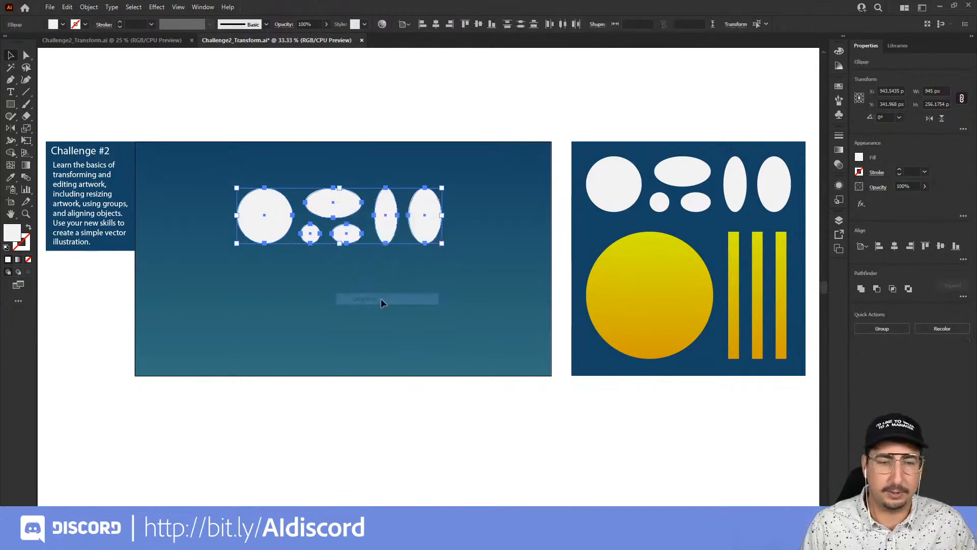
pyautogui.click(392, 121)
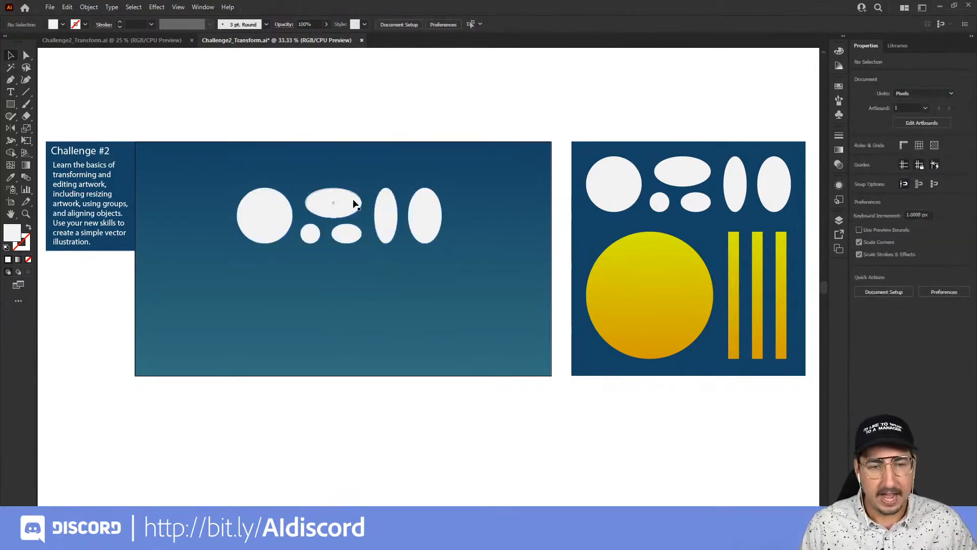
pyautogui.moveTo(277, 220); pyautogui.dragTo(224, 272)
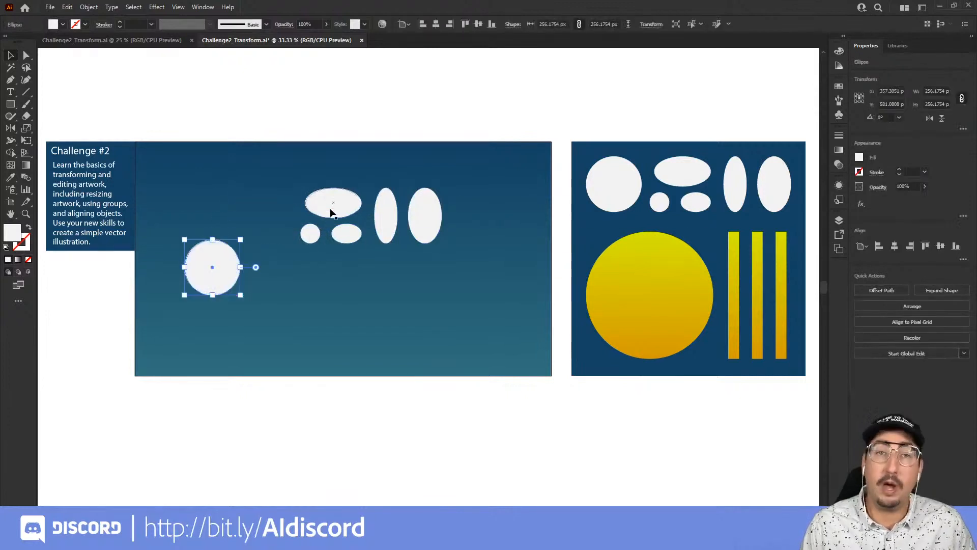
pyautogui.moveTo(331, 209); pyautogui.dragTo(417, 287)
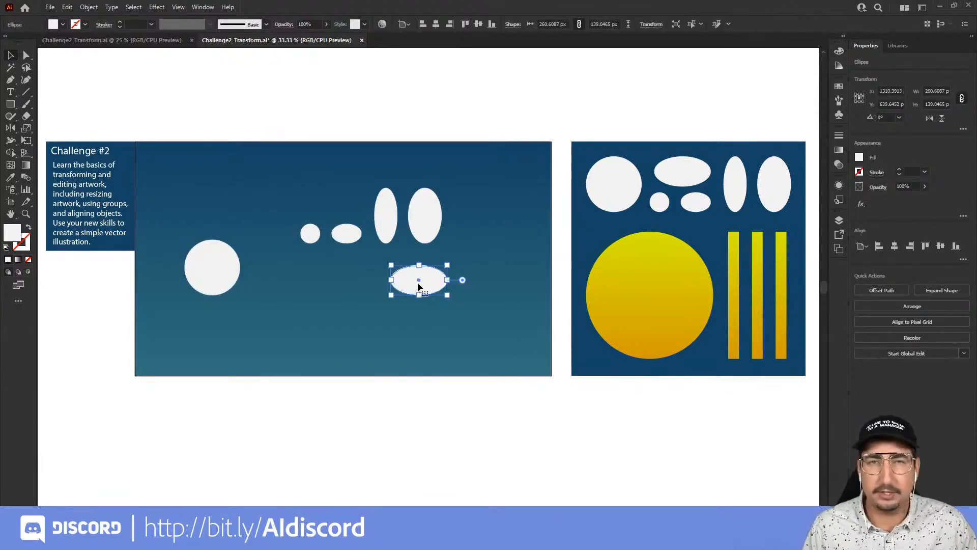
pyautogui.hotkey('ctrl', 'z')
pyautogui.hotkey('ctrl', 'z')
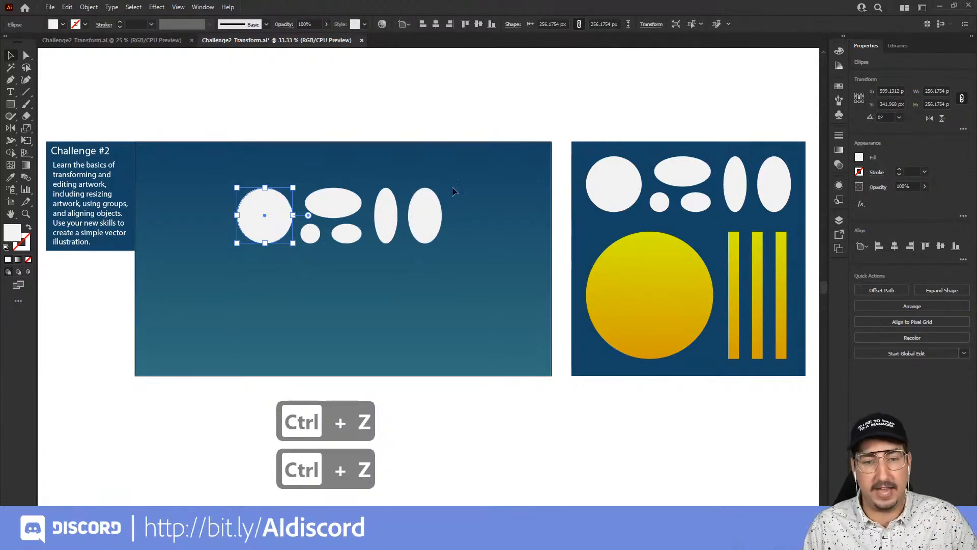
# Select all the white shapes and group them again.
pyautogui.moveTo(410, 174); pyautogui.dragTo(200, 279)
pyautogui.rightClick(273, 212)
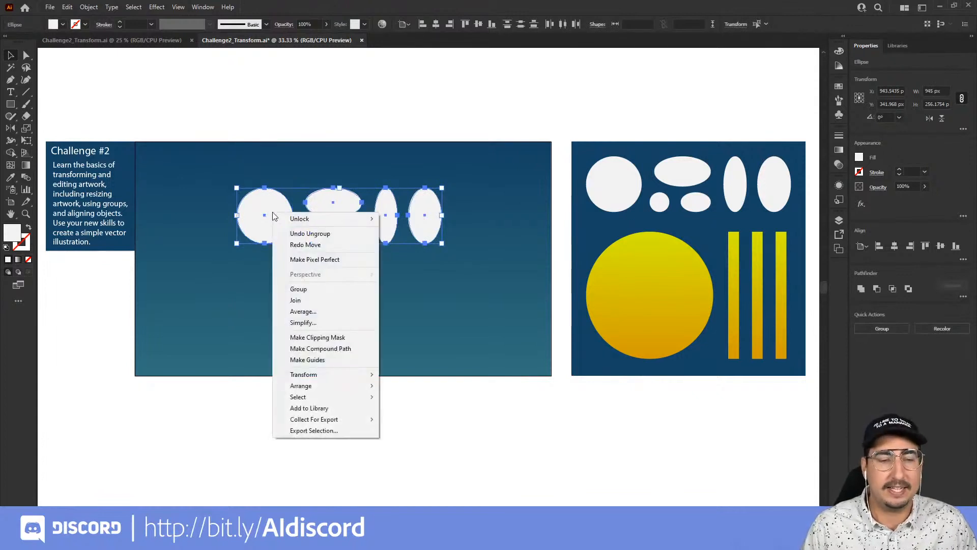
pyautogui.click(325, 288)
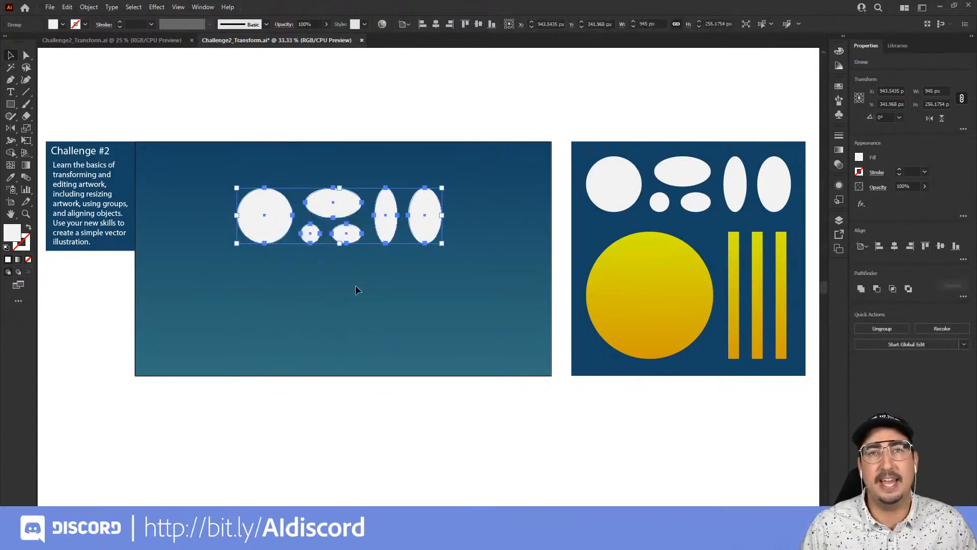
pyautogui.click(355, 286)
pyautogui.moveTo(387, 227); pyautogui.dragTo(373, 284)
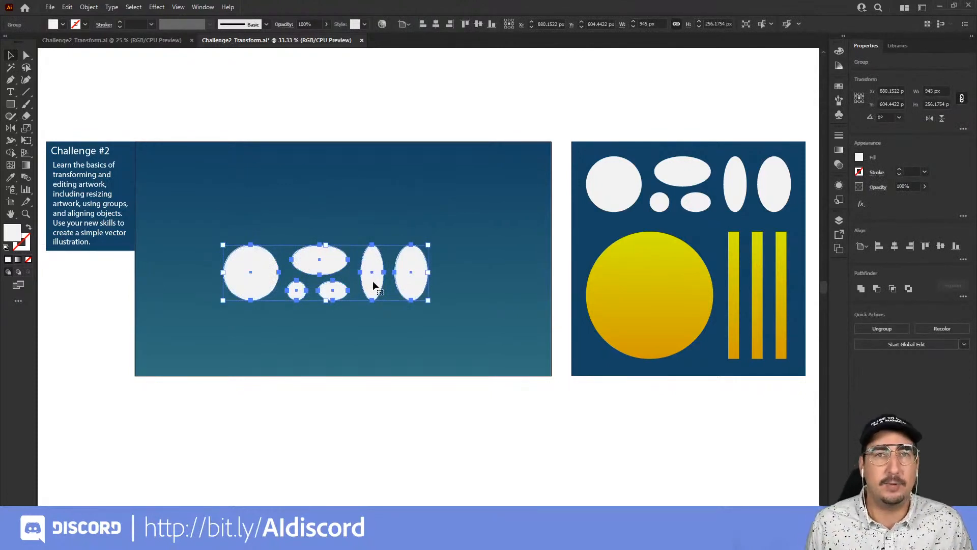
pyautogui.hotkey('ctrl', 'z')
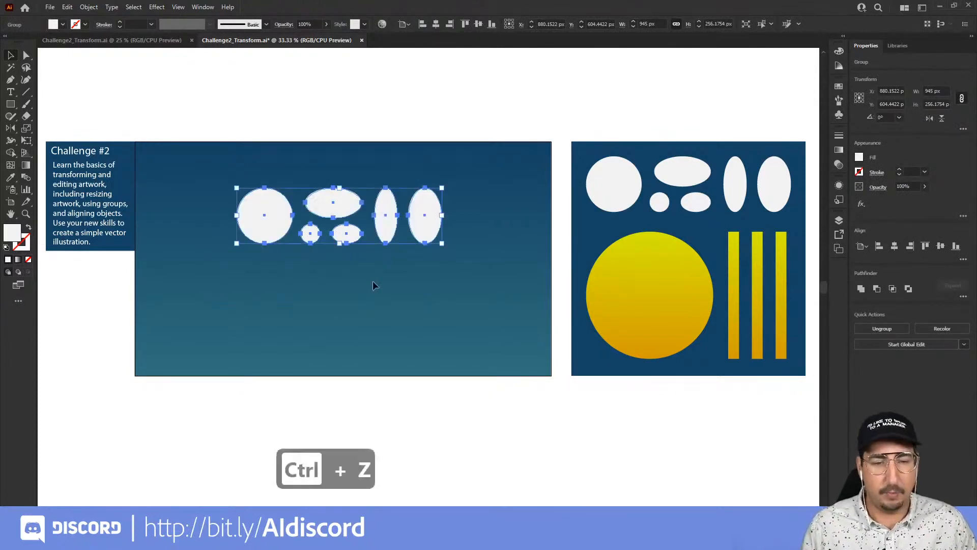
# Ungroup the white shapes again and select the first tall ellipse.
pyautogui.rightClick(389, 213)
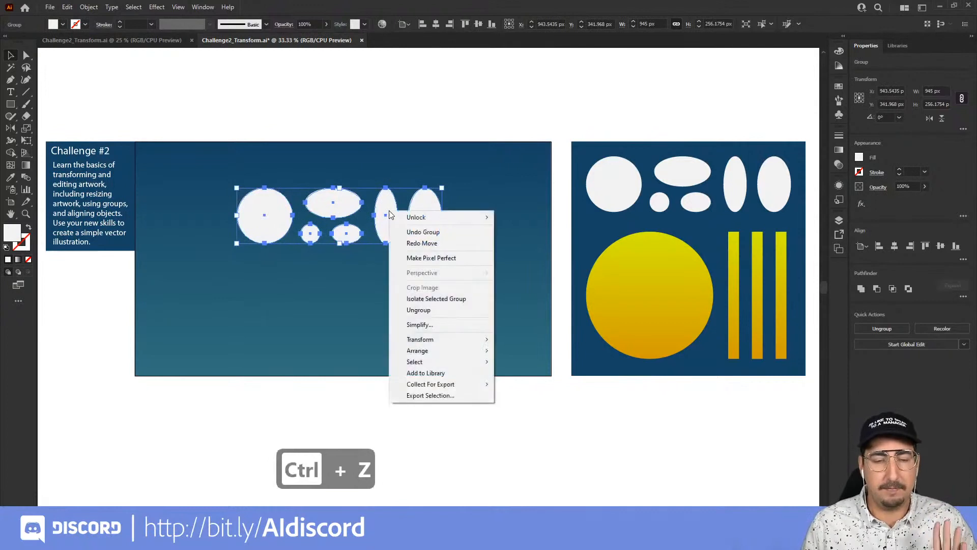
pyautogui.click(496, 195)
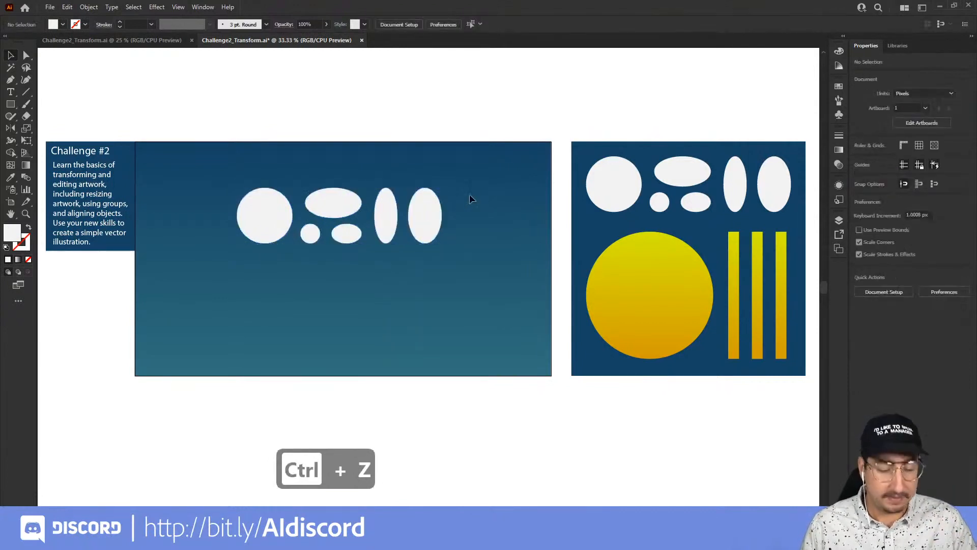
pyautogui.click(386, 215)
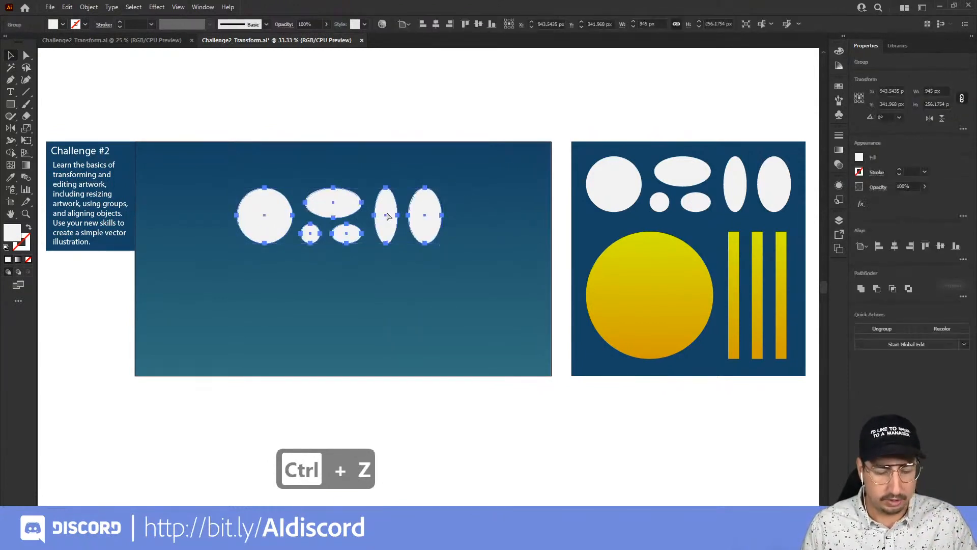
pyautogui.hotkey('ctrl', 'shift', 'g')
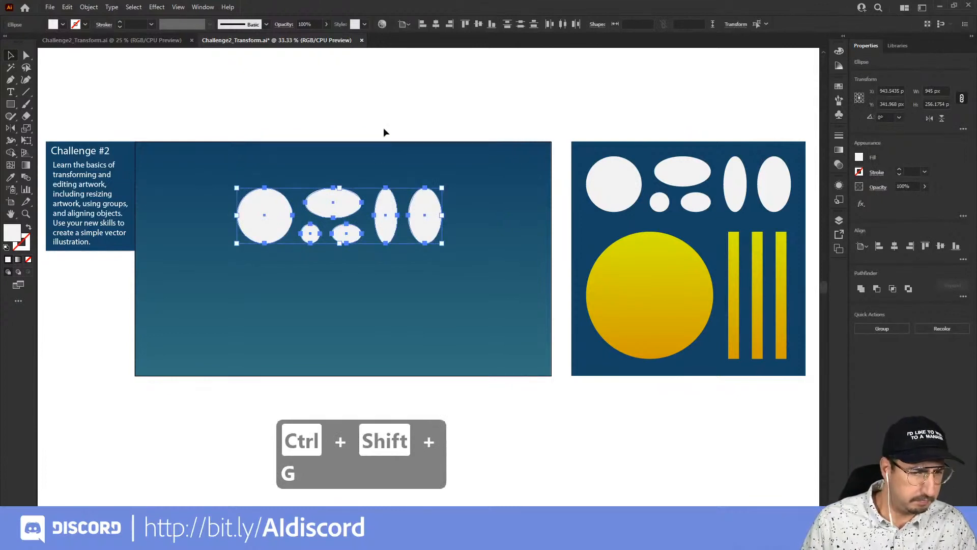
pyautogui.click(384, 127)
pyautogui.click(381, 222)
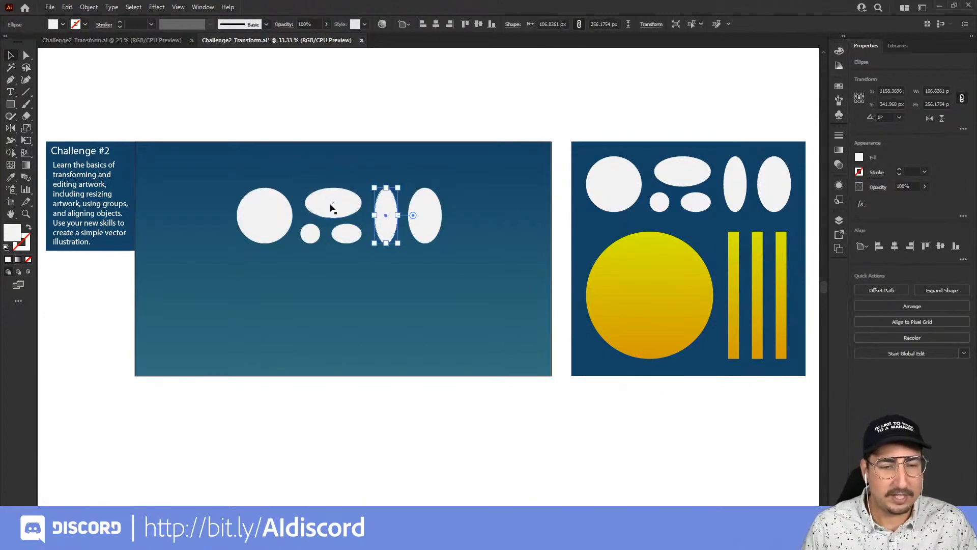
# Pile the wide ellipse, small circle and both tall ellipses onto the large circle to form a cloud shape.
pyautogui.moveTo(340, 208); pyautogui.dragTo(291, 201)
pyautogui.moveTo(309, 237)
pyautogui.mouseDown()
pyautogui.moveTo(305, 214)
pyautogui.moveTo(324, 236)
pyautogui.moveTo(300, 232)
pyautogui.mouseUp()
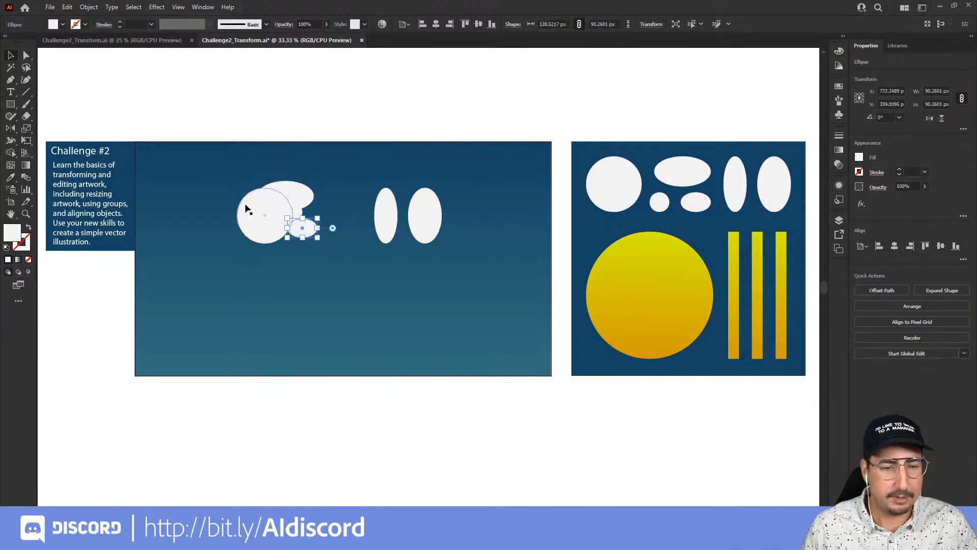
pyautogui.moveTo(386, 214); pyautogui.dragTo(314, 219)
pyautogui.moveTo(422, 222); pyautogui.dragTo(327, 209)
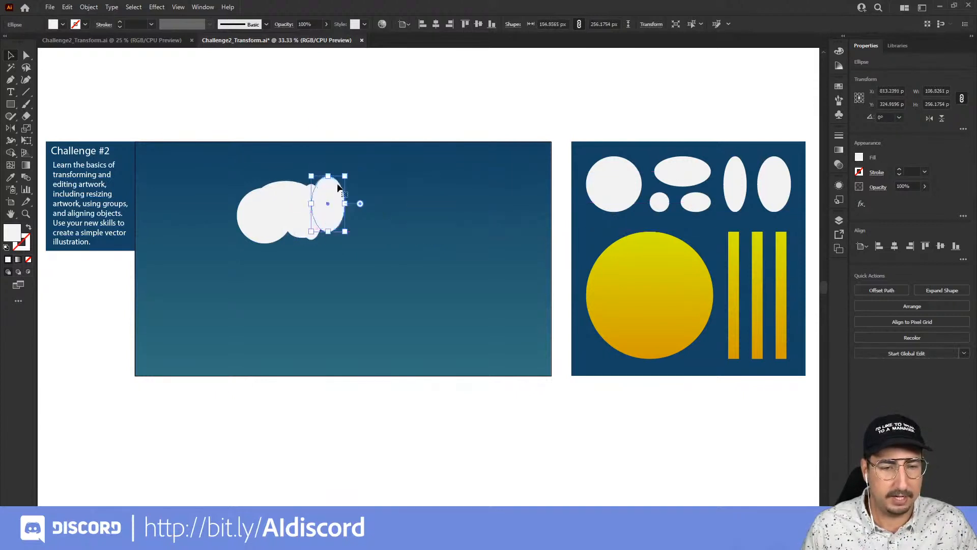
pyautogui.click(358, 130)
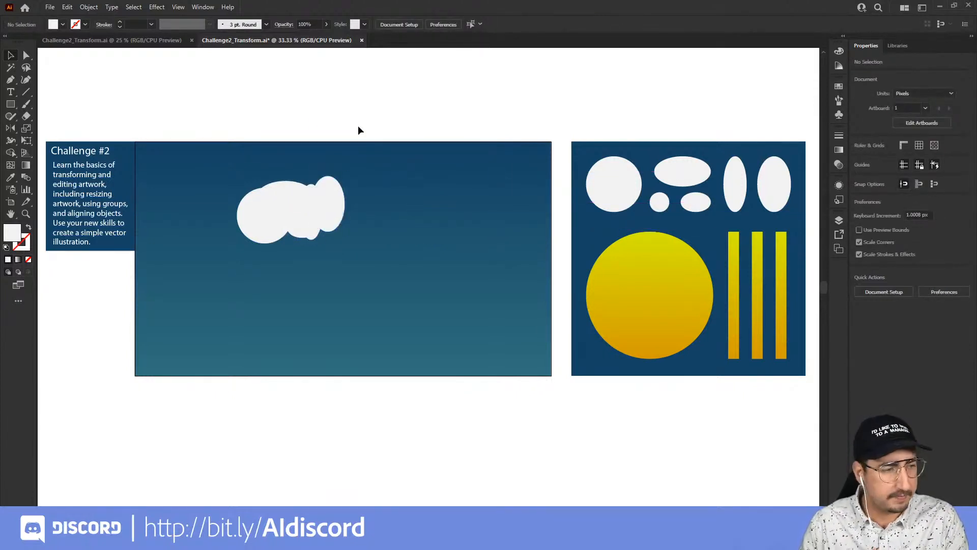
# Fine-tune the cloud by nudging a tall ellipse down and the large circle slightly to the right.
pyautogui.moveTo(336, 192); pyautogui.dragTo(335, 204)
pyautogui.click(380, 126)
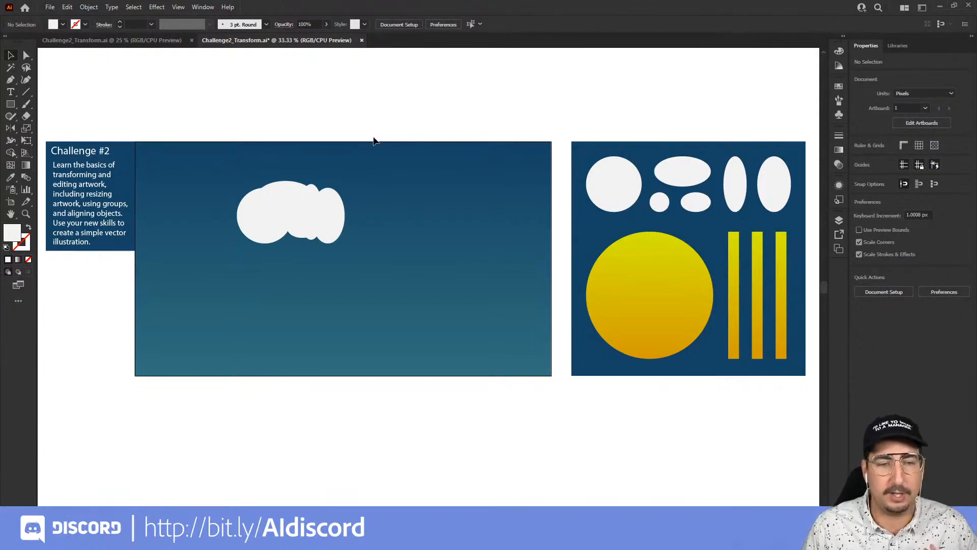
pyautogui.moveTo(266, 220); pyautogui.dragTo(271, 217)
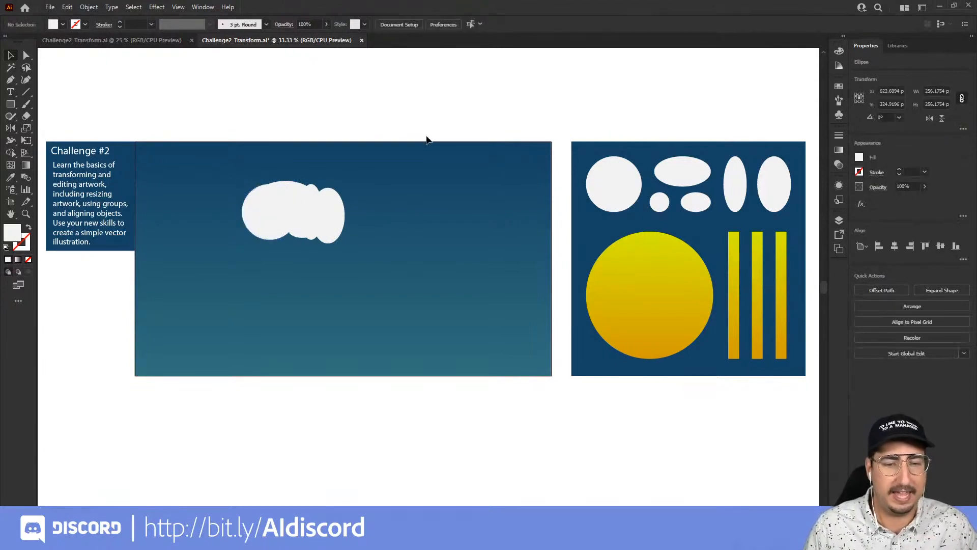
pyautogui.click(251, 219)
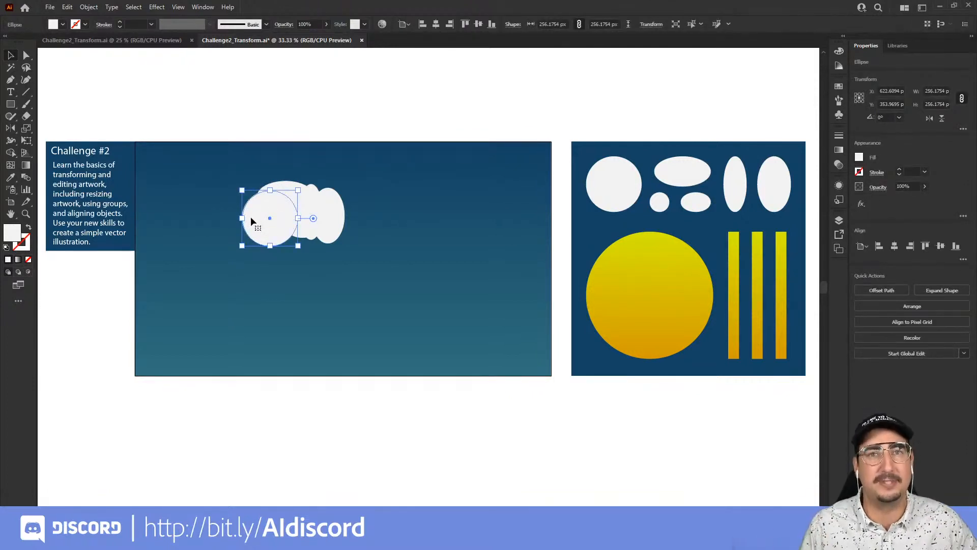
pyautogui.click(256, 163)
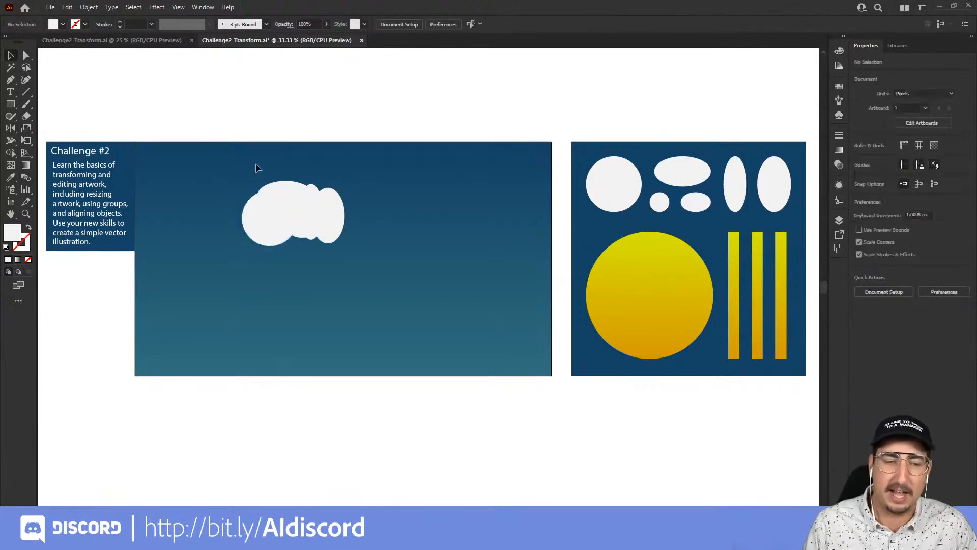
# Select all the overlapping cloud shapes and group them.
pyautogui.moveTo(246, 181); pyautogui.dragTo(363, 265)
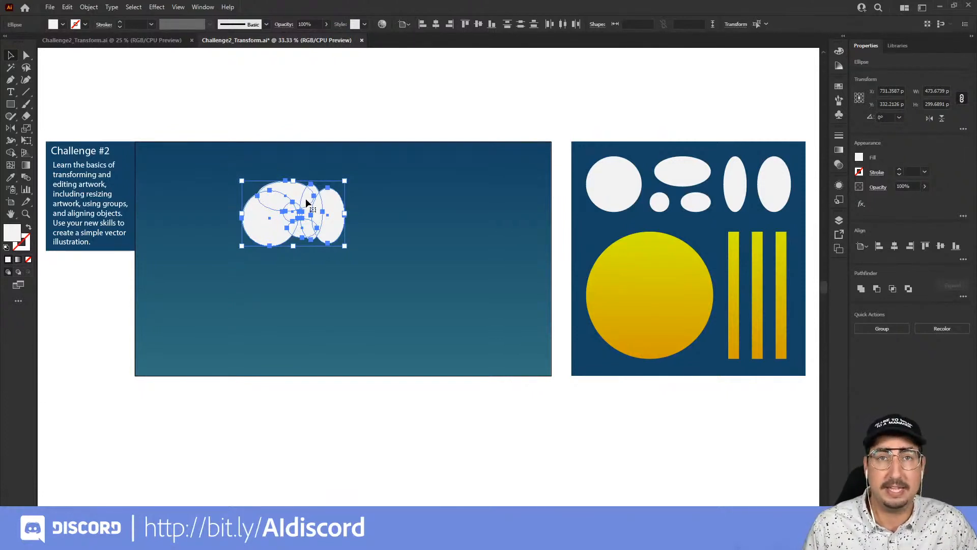
pyautogui.rightClick(306, 202)
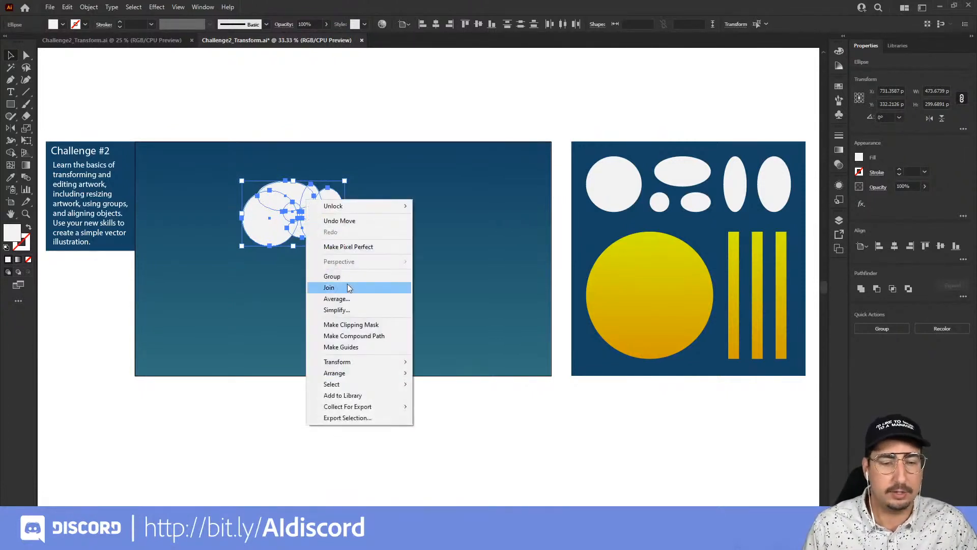
pyautogui.click(305, 231)
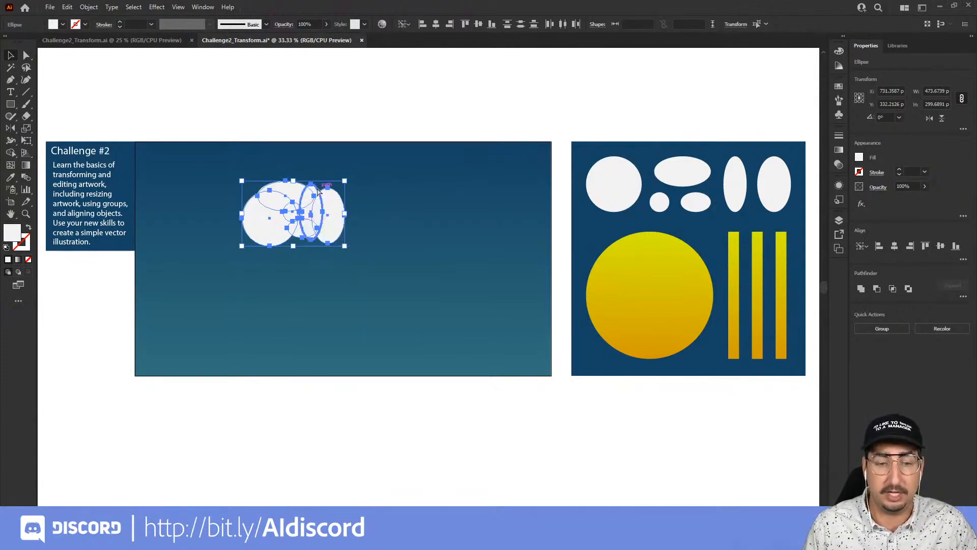
pyautogui.hotkey('ctrl', 'g')
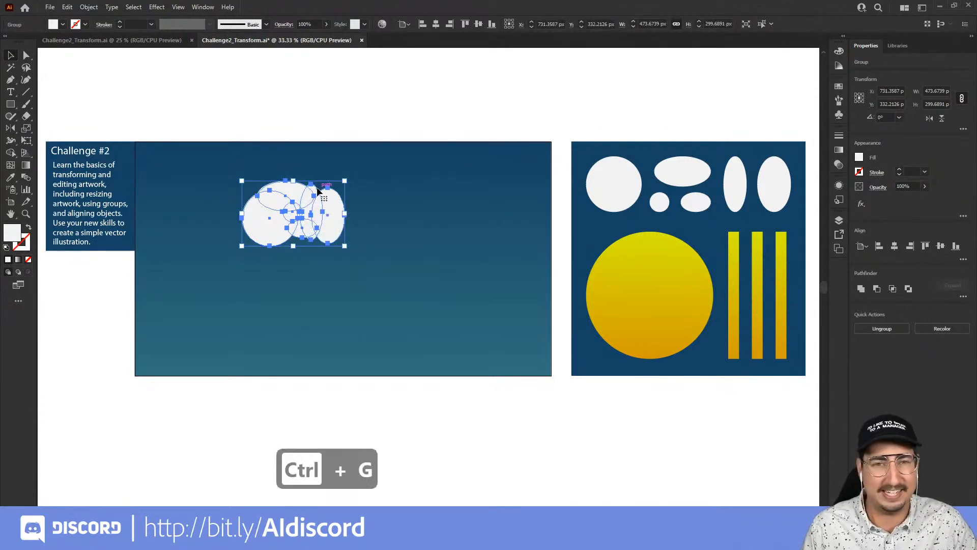
# Move the cloud group up and to the left on the artboard.
pyautogui.moveTo(305, 211); pyautogui.dragTo(248, 200)
pyautogui.click(322, 106)
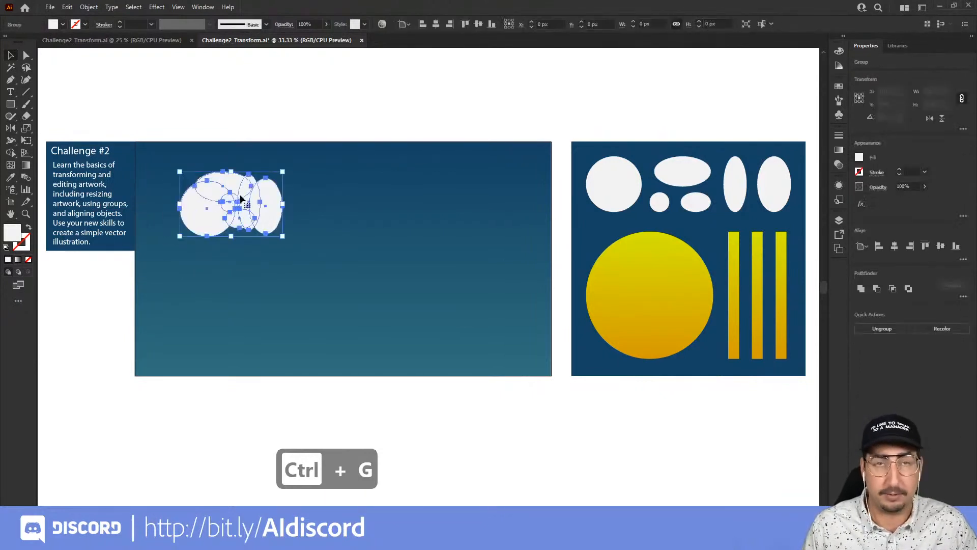
# Move a second set of white shapes onto the main artboard, bring it to the front and ungroup it.
pyautogui.click(454, 109)
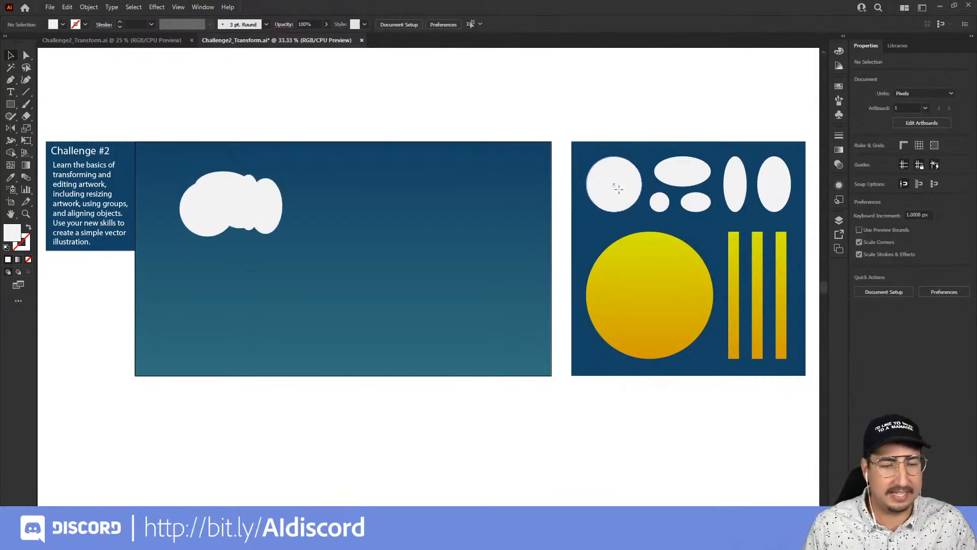
pyautogui.moveTo(619, 191); pyautogui.dragTo(356, 232)
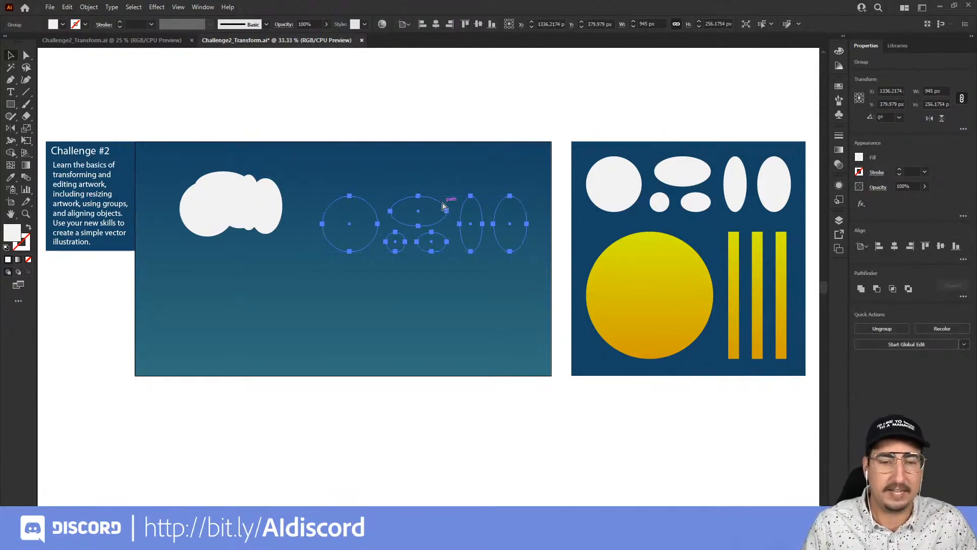
pyautogui.hotkey('ctrl', 'shift', ']')
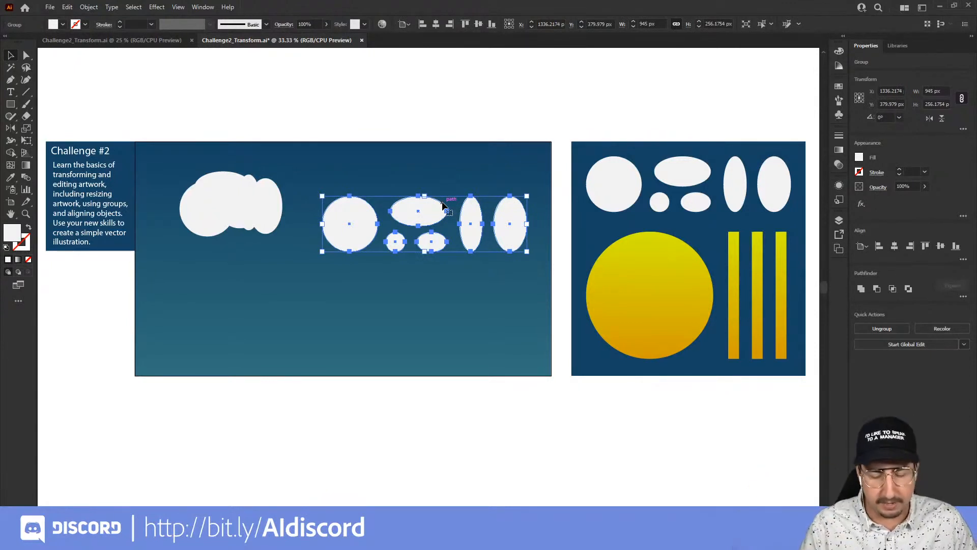
pyautogui.hotkey('ctrl', 'shift', '[')
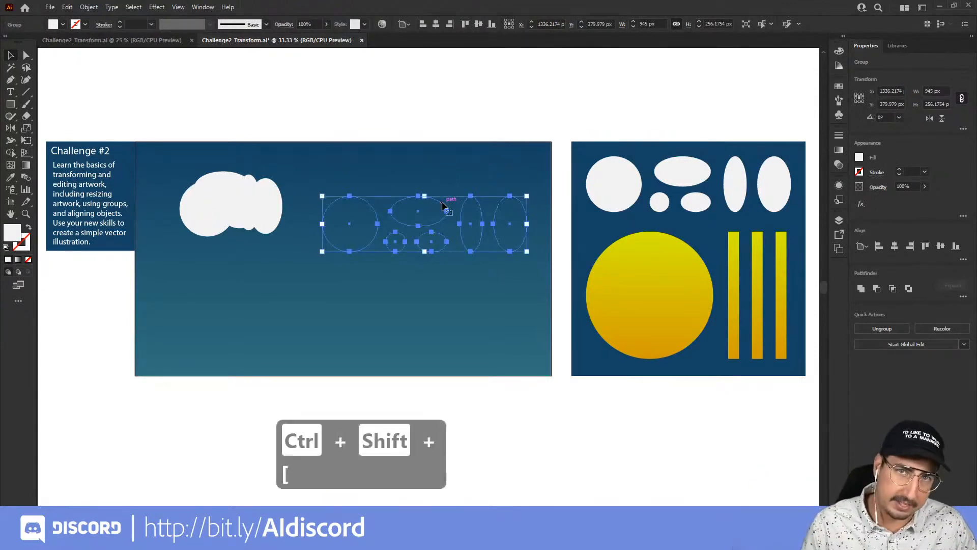
pyautogui.hotkey('ctrl', 'shift', ']')
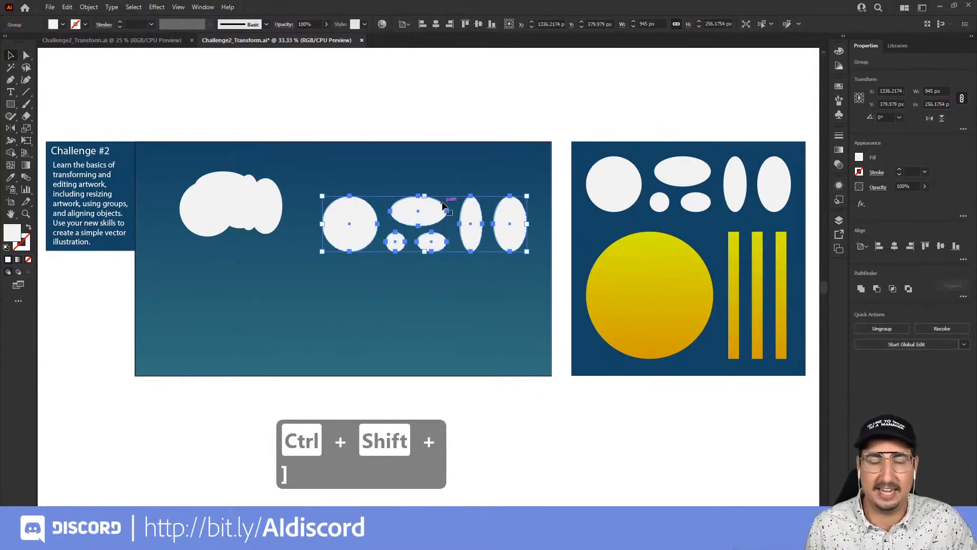
pyautogui.hotkey('ctrl', 'shift', 'g')
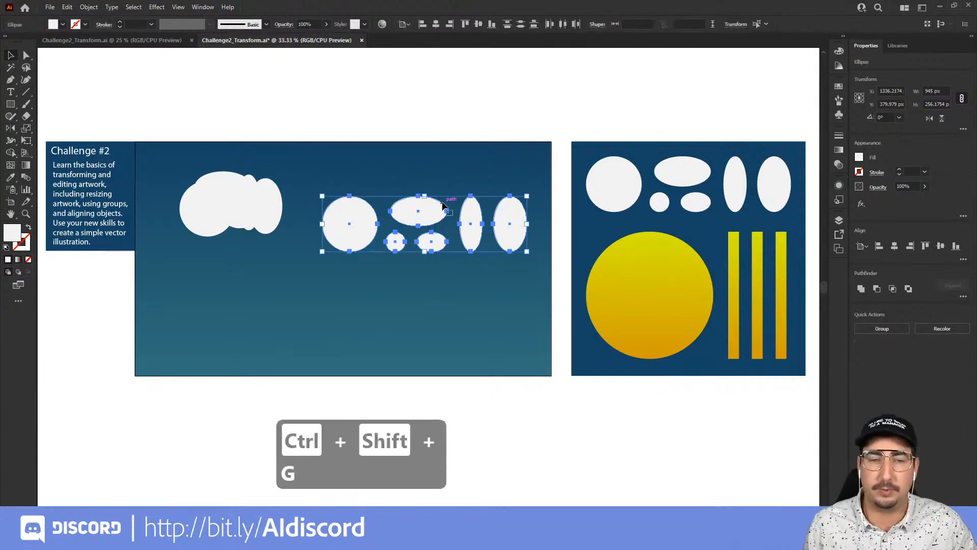
pyautogui.click(447, 112)
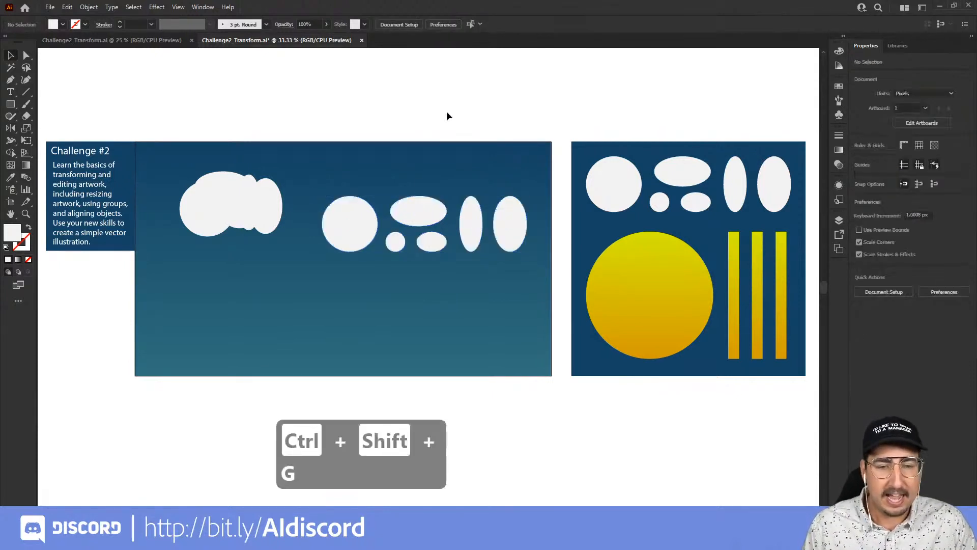
# Zoom in and delete the large circle from the second set of white shapes.
pyautogui.press('z')
pyautogui.click(441, 240)
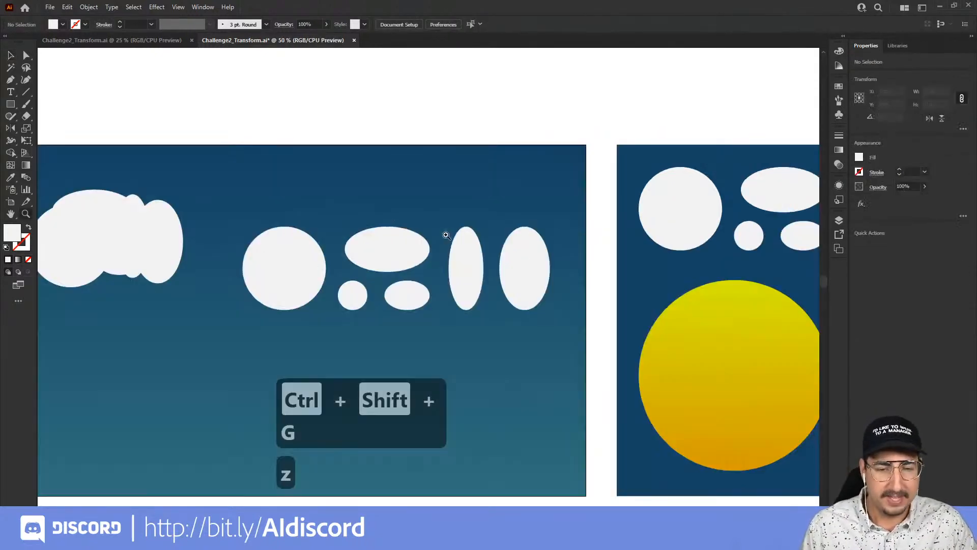
pyautogui.click(427, 266)
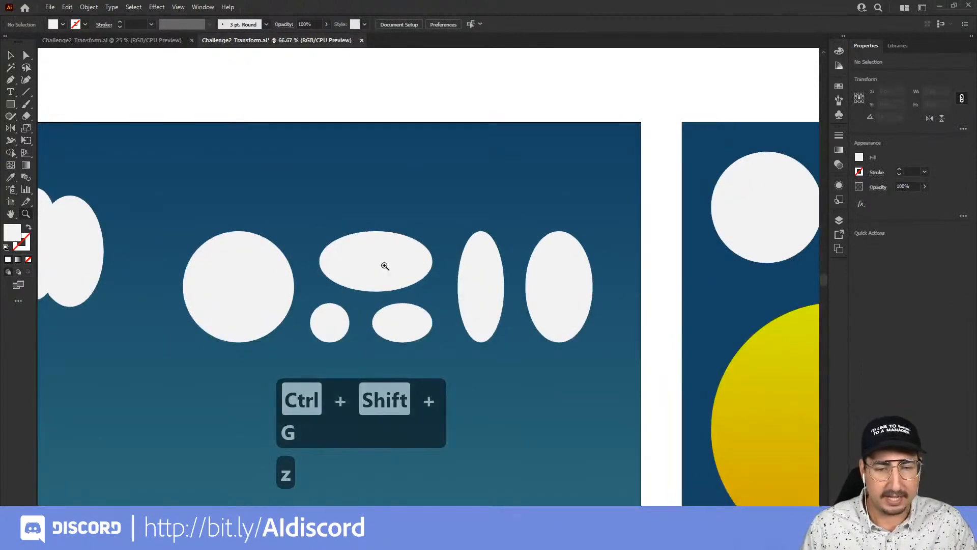
pyautogui.press('v')
pyautogui.moveTo(386, 264); pyautogui.dragTo(360, 210)
pyautogui.click(266, 268)
pyautogui.press('BackSpace')
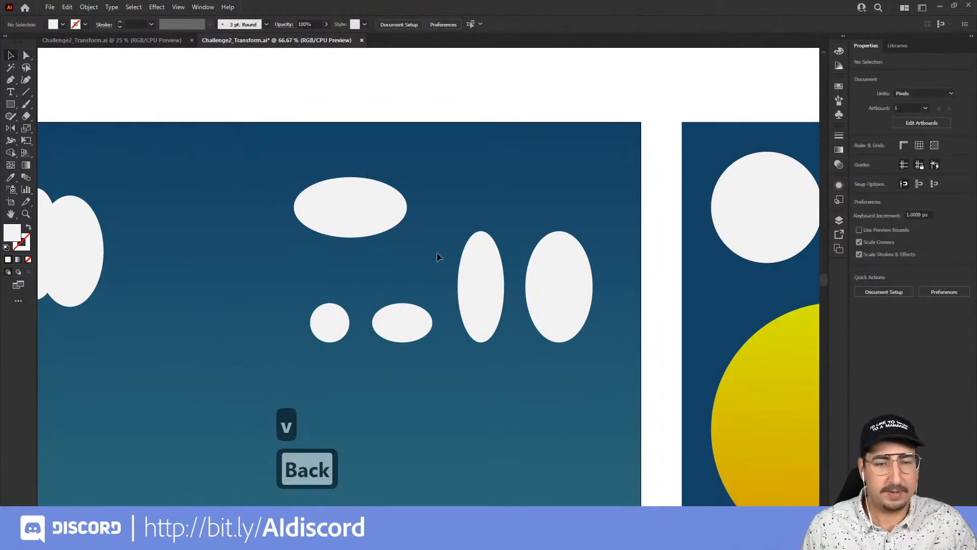
# Stack the wide ellipse, small ellipse and small circle into a second cloud.
pyautogui.moveTo(360, 224); pyautogui.dragTo(303, 255)
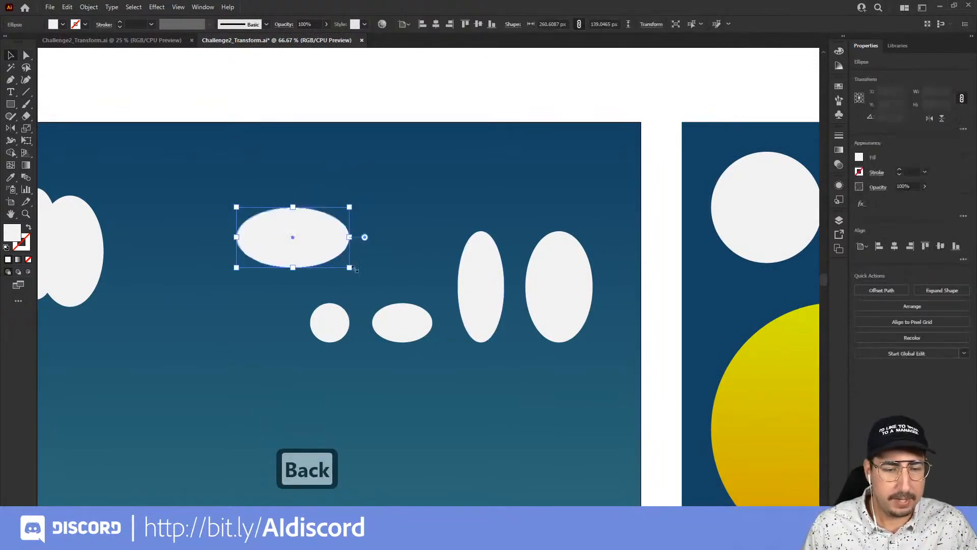
pyautogui.moveTo(402, 322); pyautogui.dragTo(315, 209)
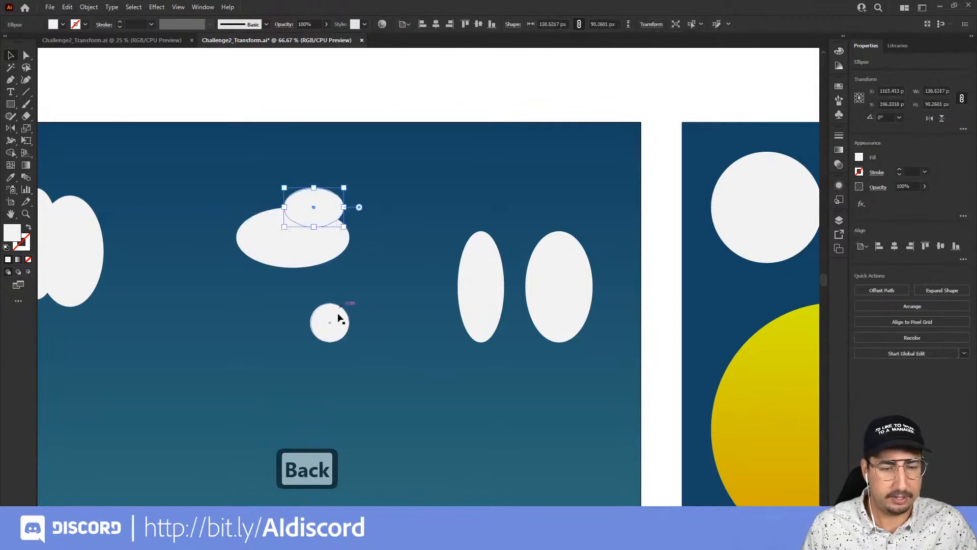
pyautogui.moveTo(338, 318); pyautogui.dragTo(346, 226)
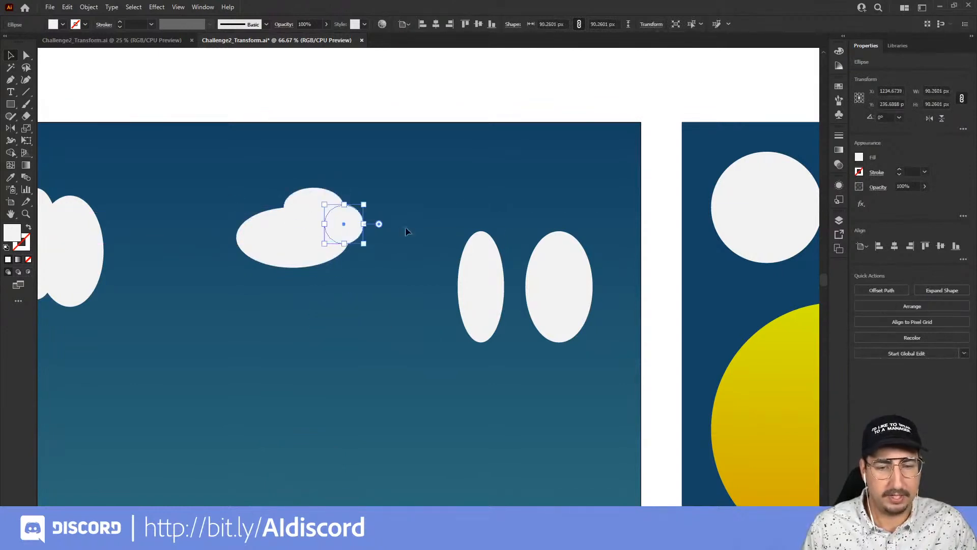
# Rotate the first tall ellipse to 270° with the Rotate tool and add it to the second cloud's right side.
pyautogui.click(481, 275)
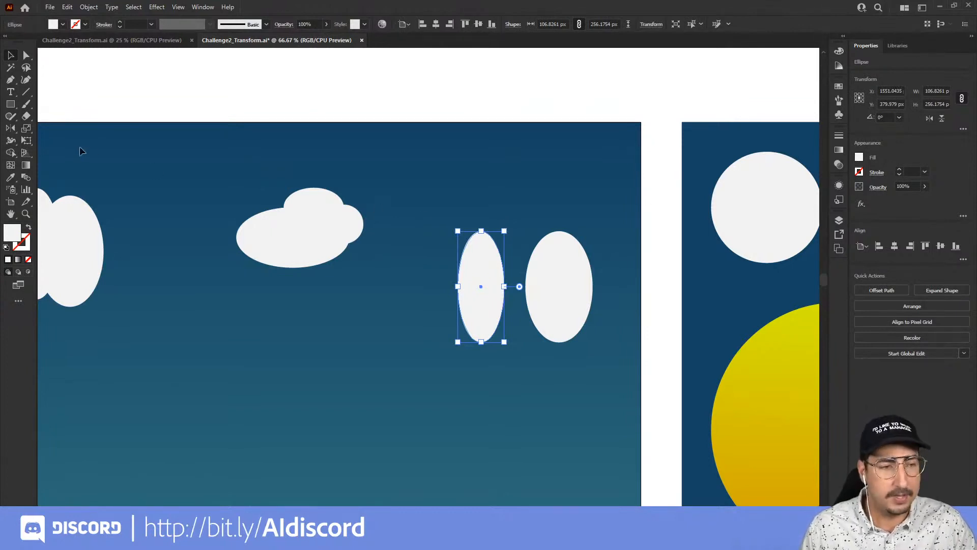
pyautogui.click(11, 132)
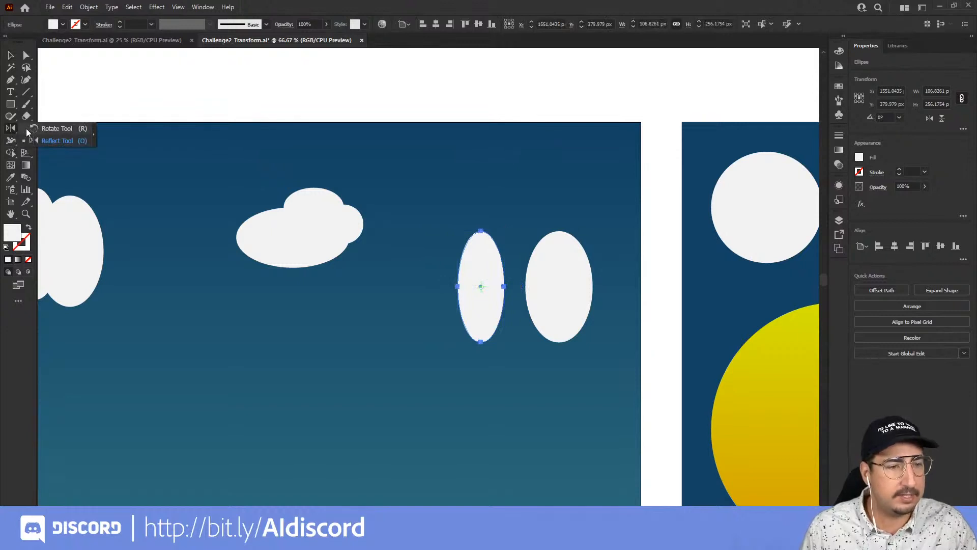
pyautogui.click(34, 129)
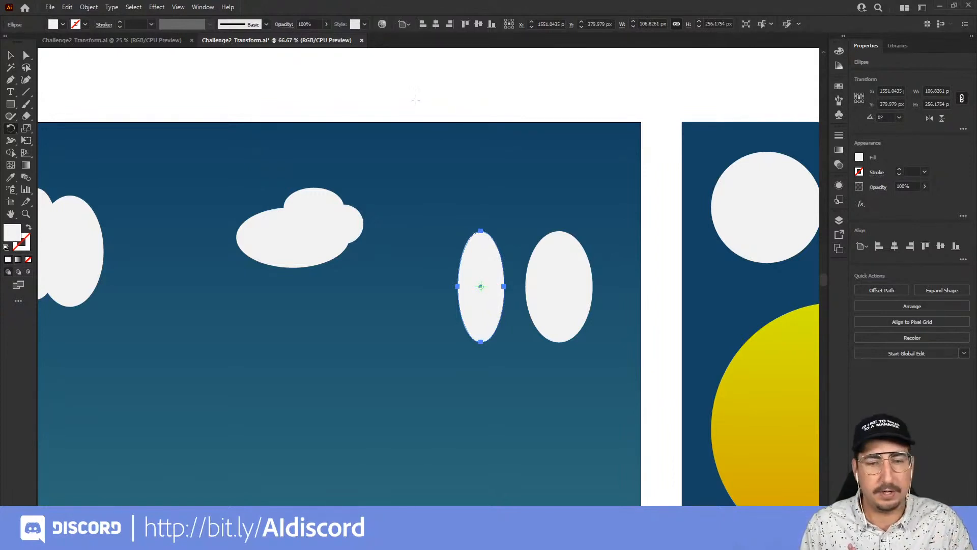
pyautogui.moveTo(376, 119); pyautogui.dragTo(665, 223)
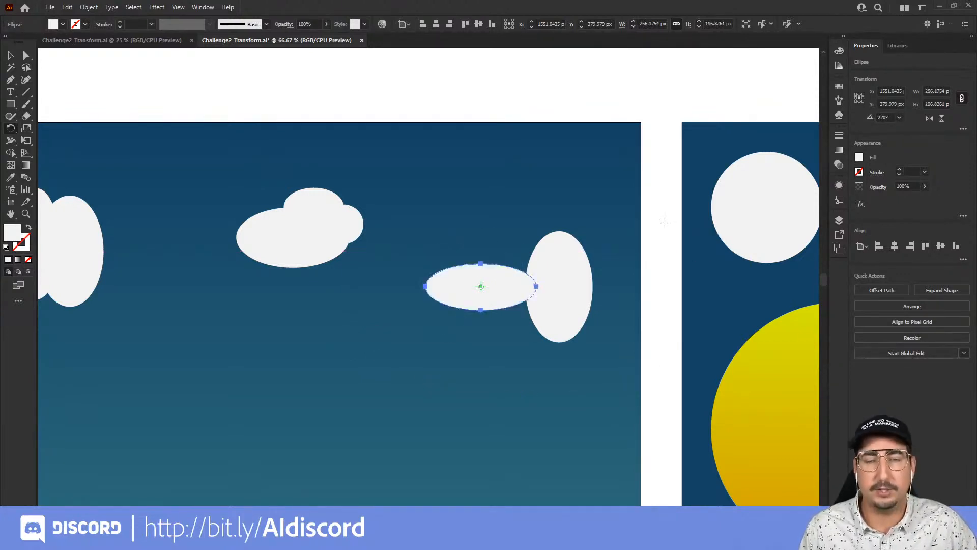
pyautogui.press('v')
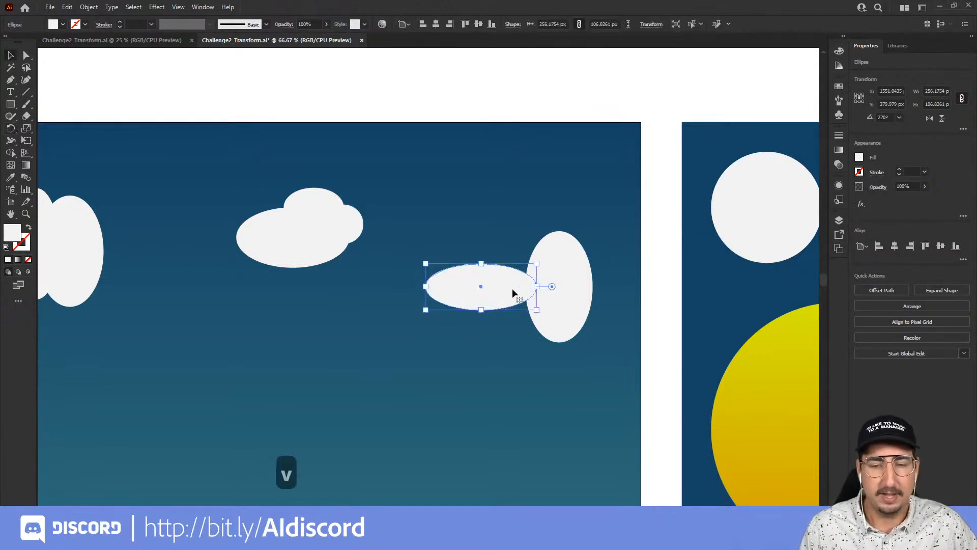
pyautogui.moveTo(503, 291); pyautogui.dragTo(378, 247)
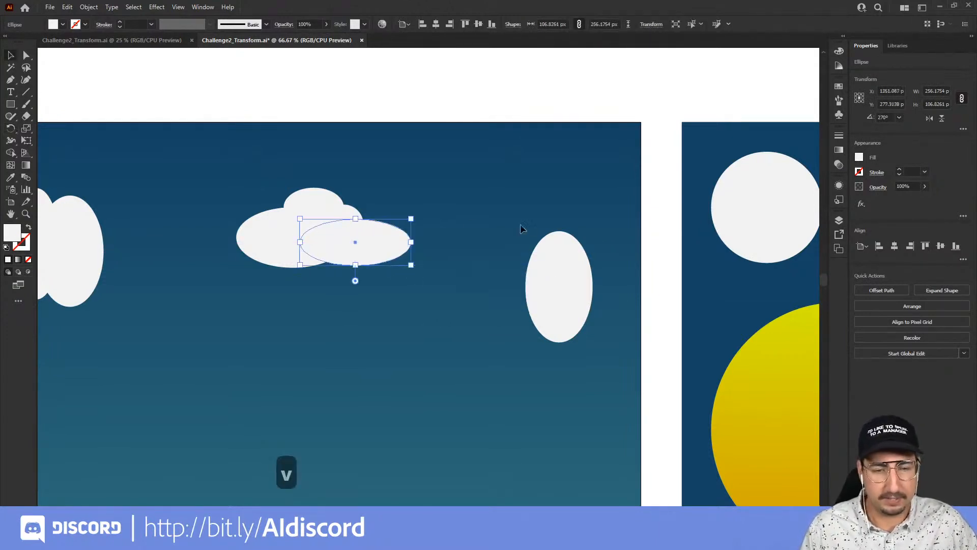
pyautogui.click(652, 239)
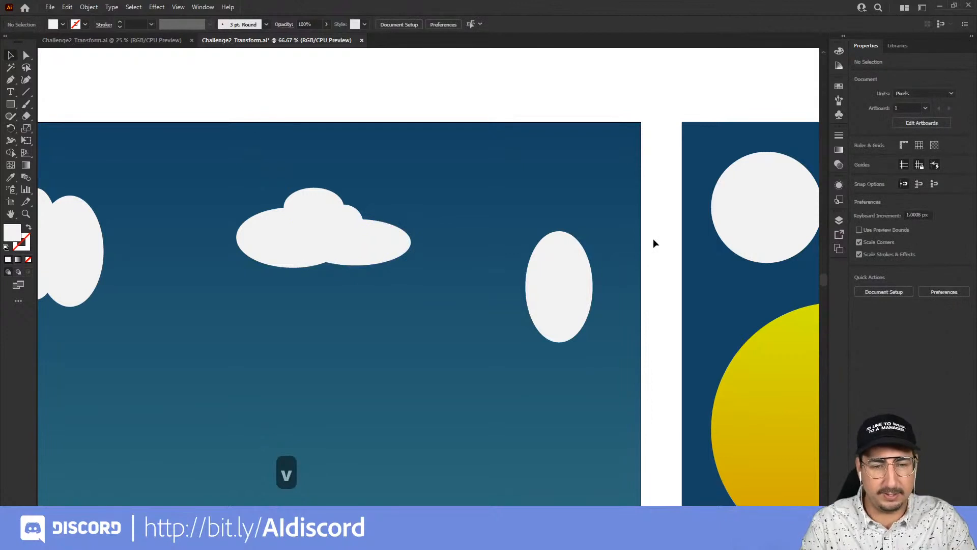
# Rotate the second tall ellipse 90° with the Rotate dialog.
pyautogui.click(547, 280)
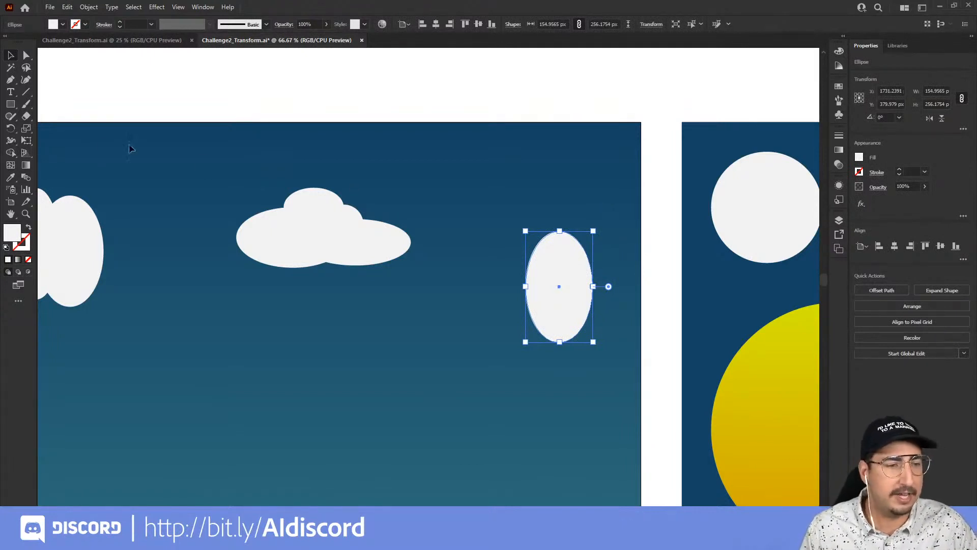
pyautogui.click(15, 129)
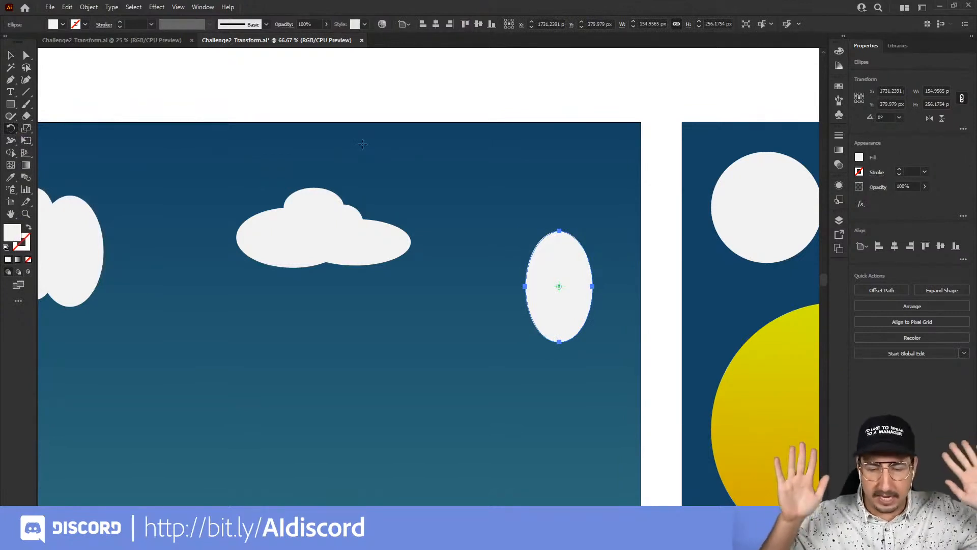
pyautogui.press('Return')
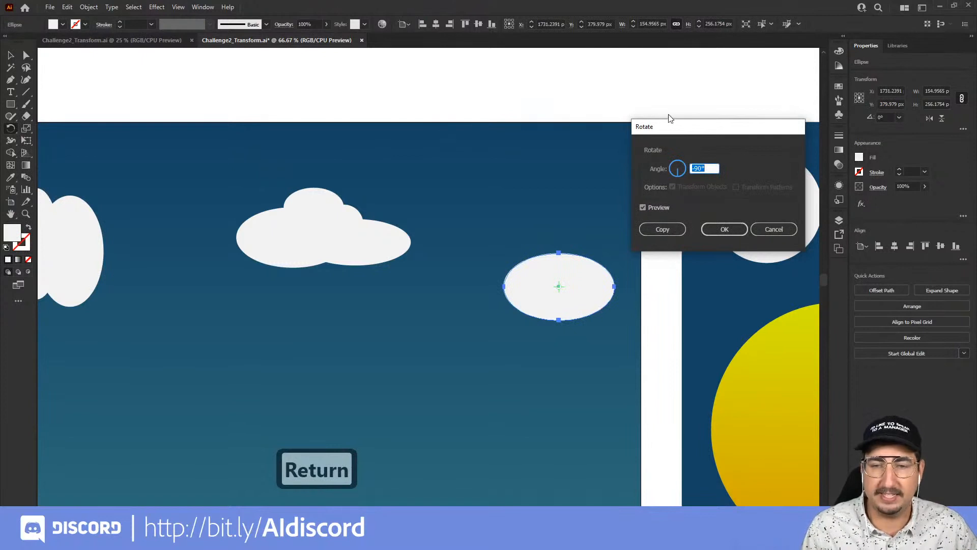
pyautogui.moveTo(676, 128); pyautogui.dragTo(445, 84)
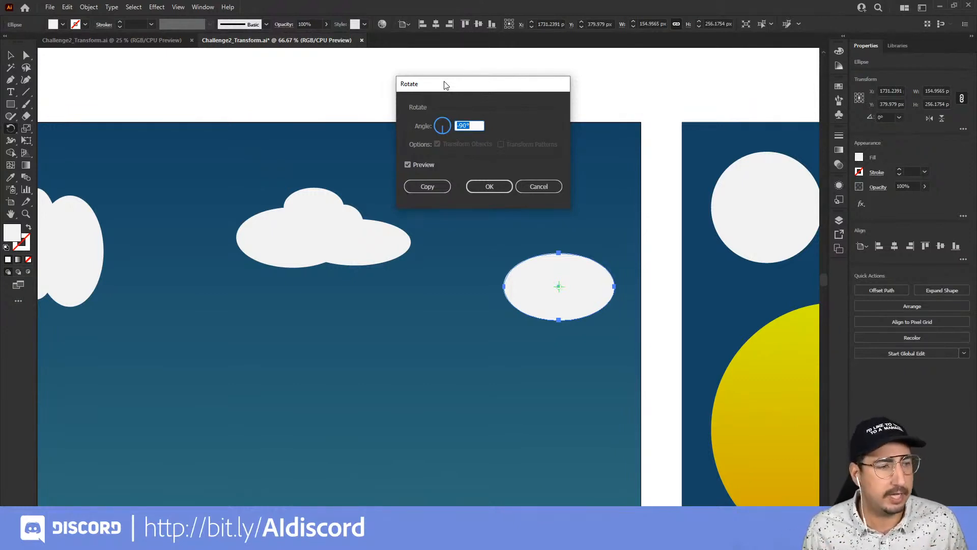
pyautogui.write('45')
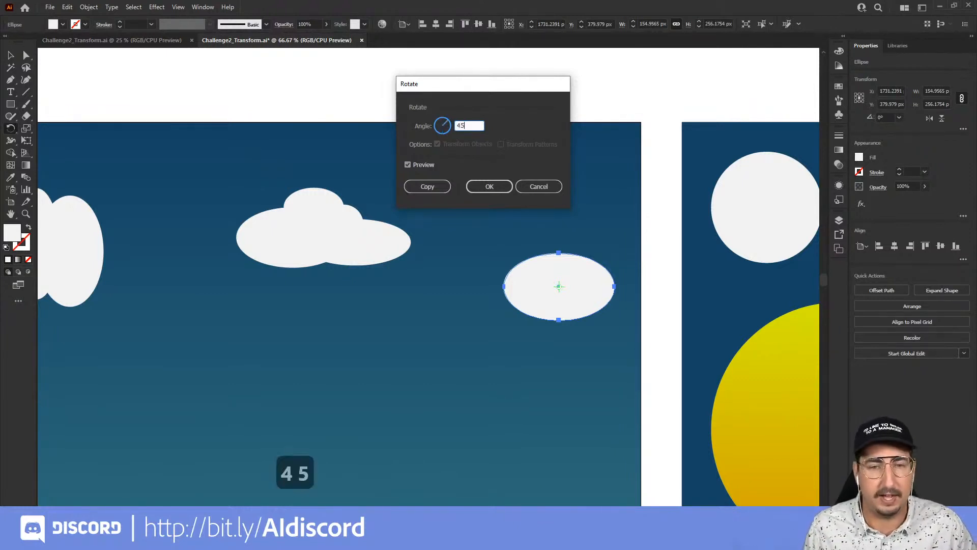
pyautogui.click(422, 162)
pyautogui.click(420, 165)
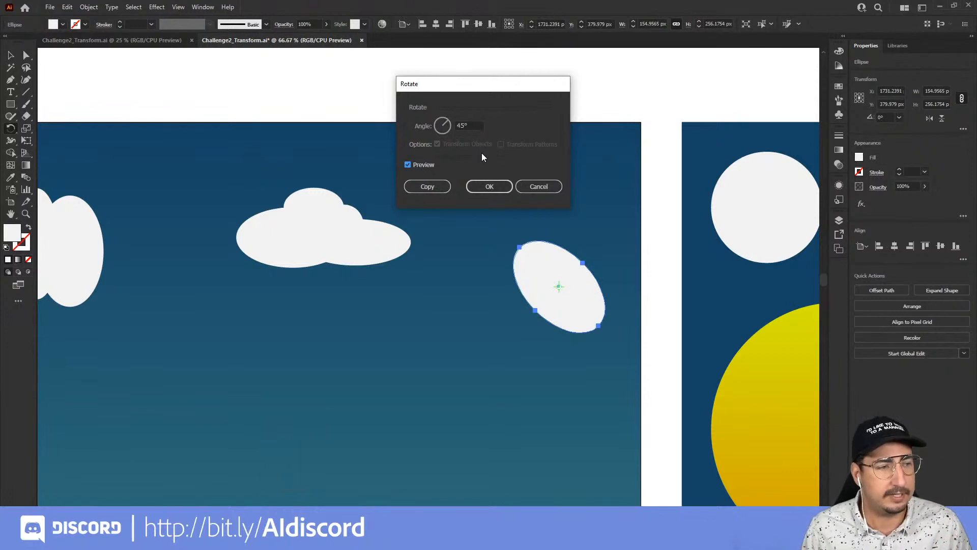
pyautogui.click(441, 127)
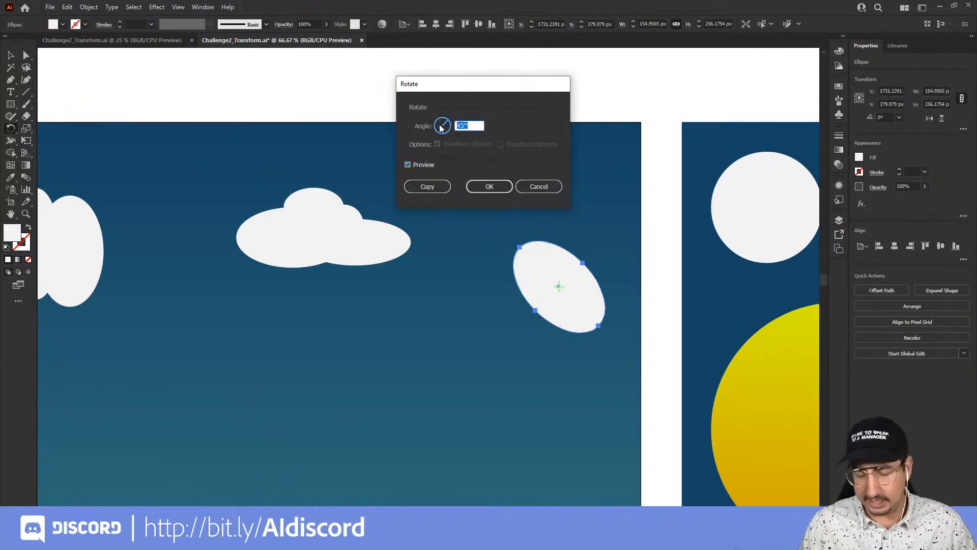
pyautogui.write('90')
pyautogui.press('Tab')
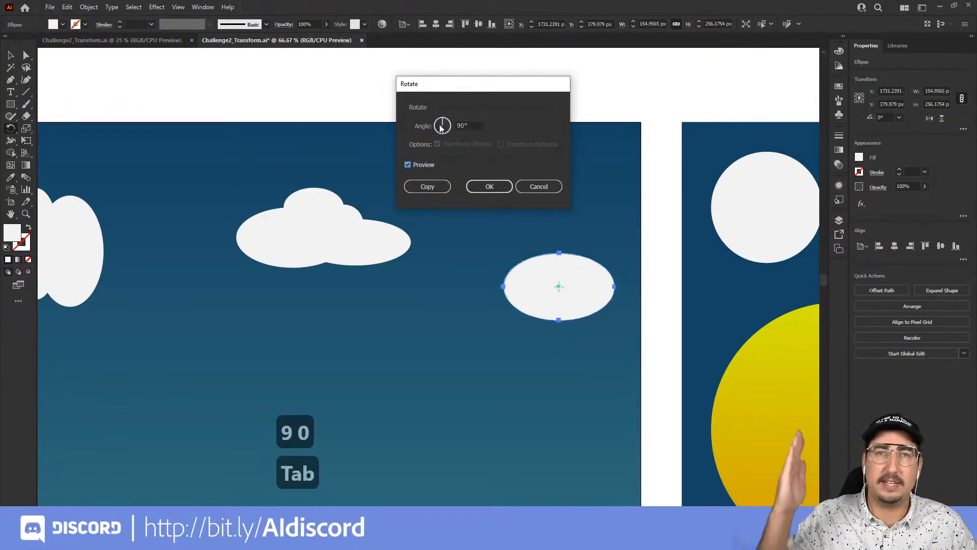
pyautogui.click(478, 182)
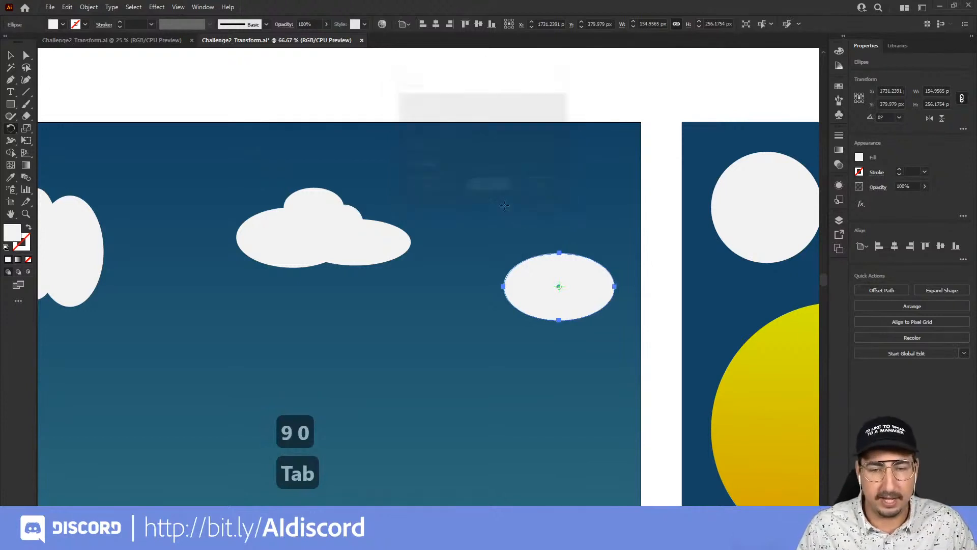
# Move the rotated ellipse onto the second cloud, scale it down slightly and nudge it into place.
pyautogui.press('v')
pyautogui.moveTo(548, 271); pyautogui.dragTo(338, 208)
pyautogui.click(440, 107)
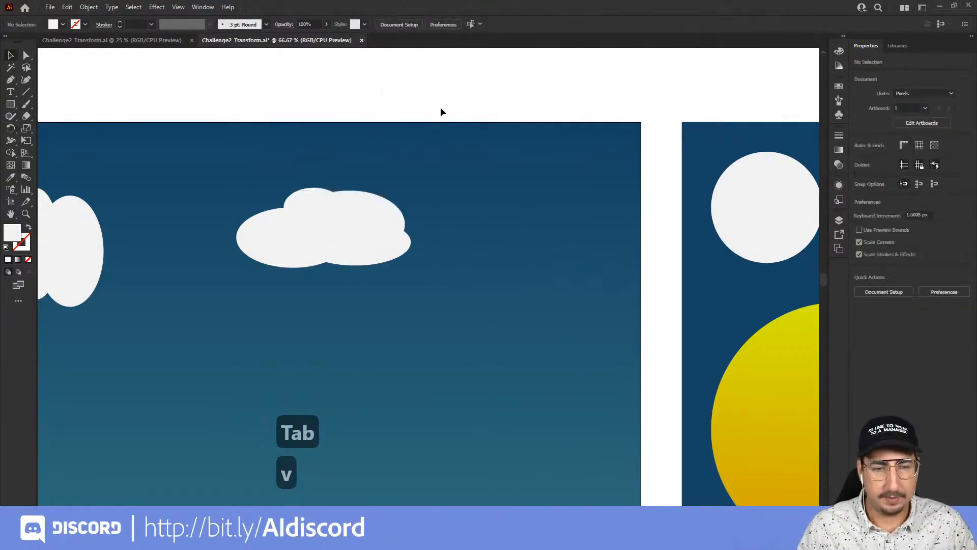
pyautogui.click(370, 206)
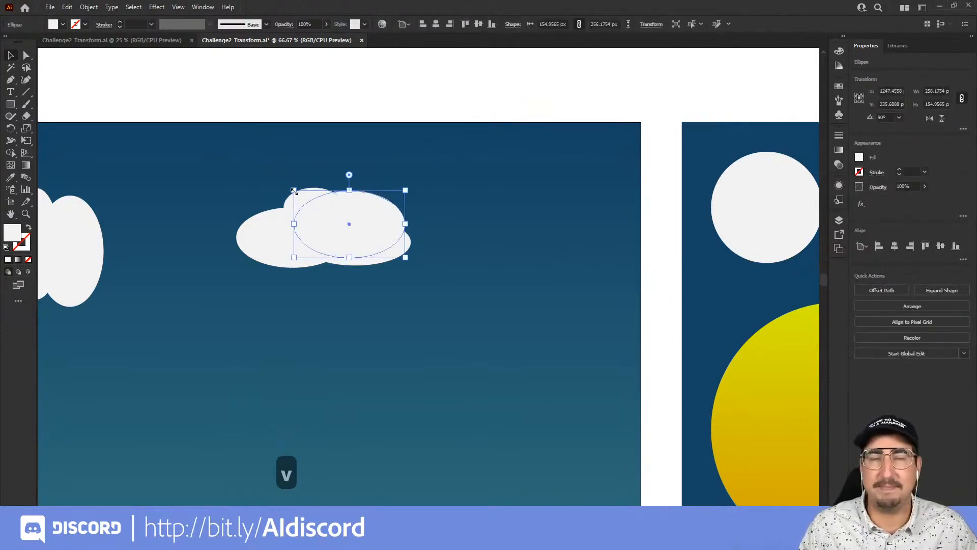
pyautogui.moveTo(293, 190); pyautogui.dragTo(311, 199)
pyautogui.click(433, 105)
pyautogui.moveTo(390, 216); pyautogui.dragTo(387, 214)
pyautogui.click(449, 96)
pyautogui.click(407, 251)
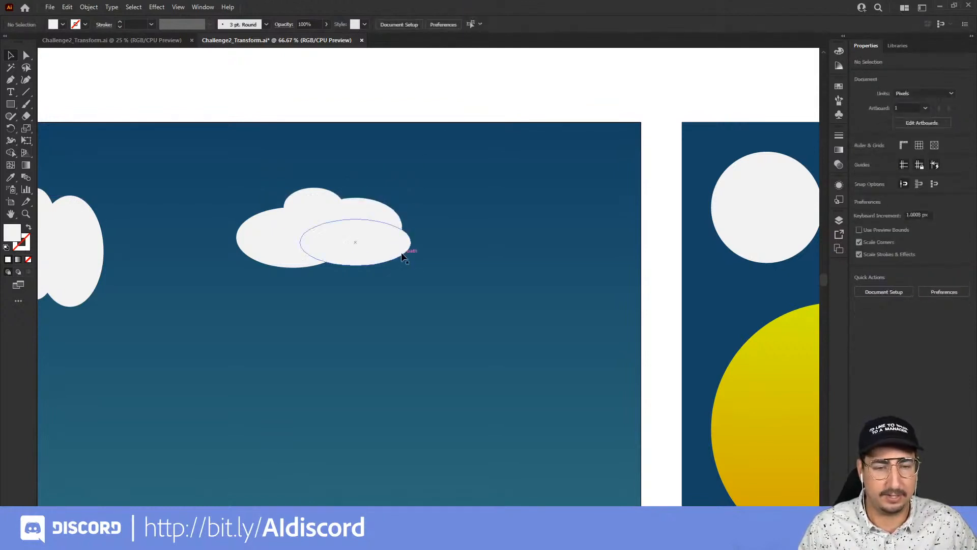
pyautogui.moveTo(407, 251)
pyautogui.mouseDown()
pyautogui.moveTo(417, 254)
pyautogui.moveTo(402, 246)
pyautogui.mouseUp()
pyautogui.click(453, 119)
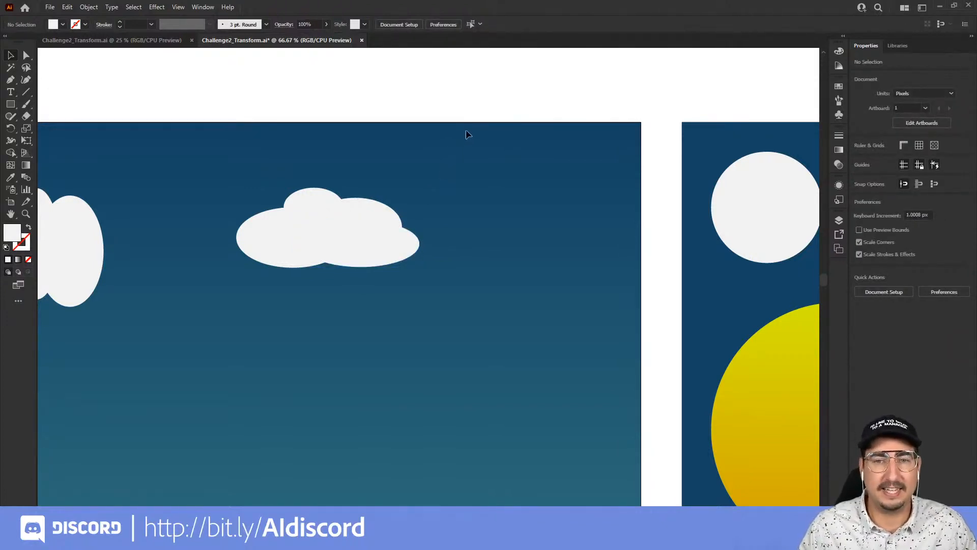
# Select all shapes of the second cloud and group them.
pyautogui.moveTo(449, 149); pyautogui.dragTo(212, 313)
pyautogui.rightClick(308, 218)
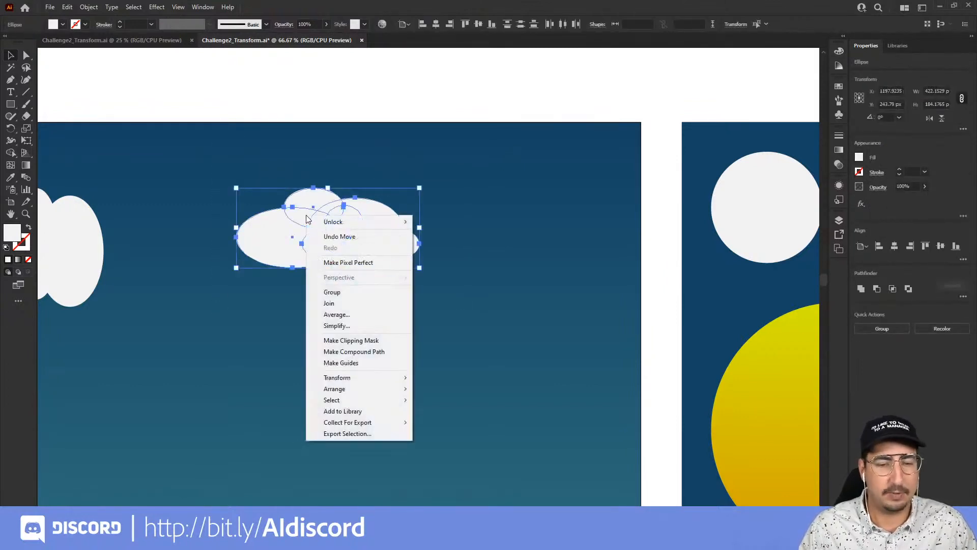
pyautogui.click(301, 204)
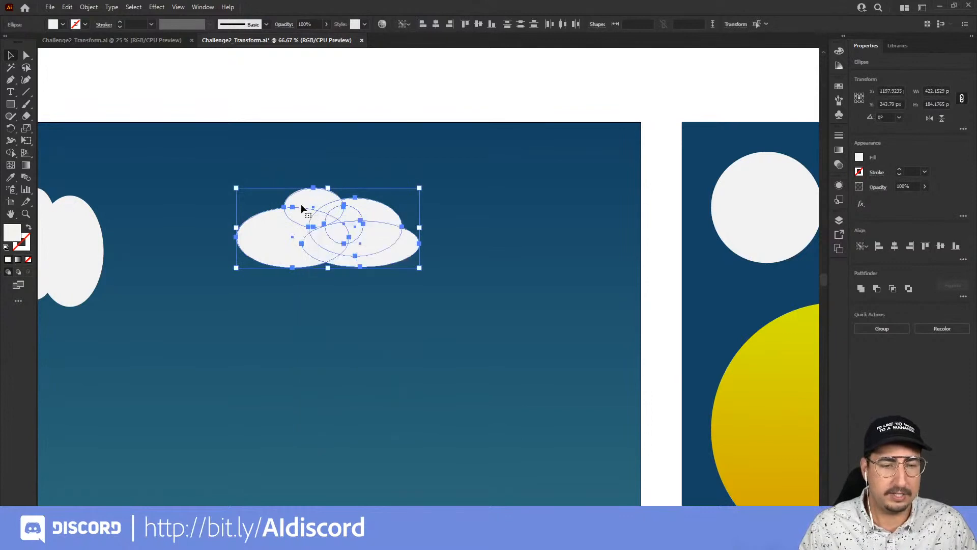
pyautogui.hotkey('ctrl', 'g')
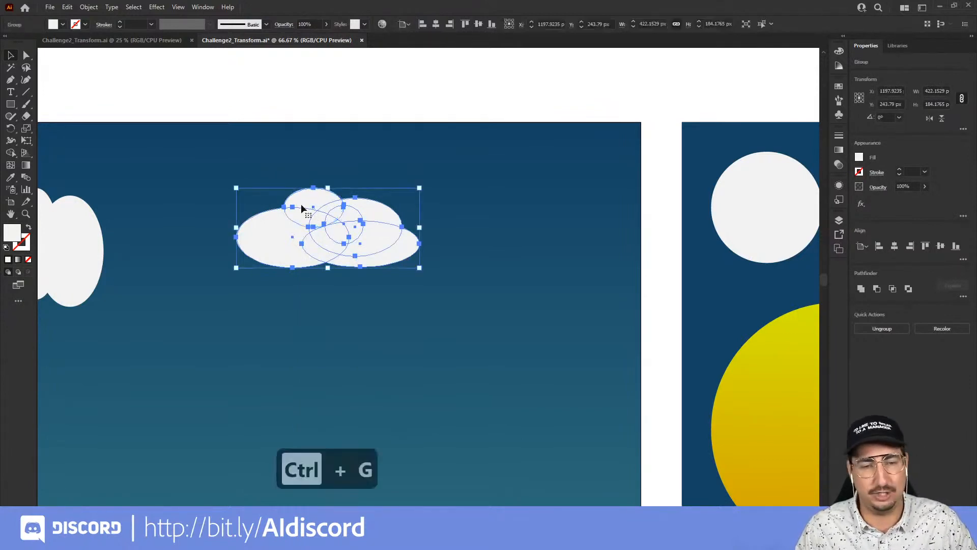
pyautogui.click(351, 143)
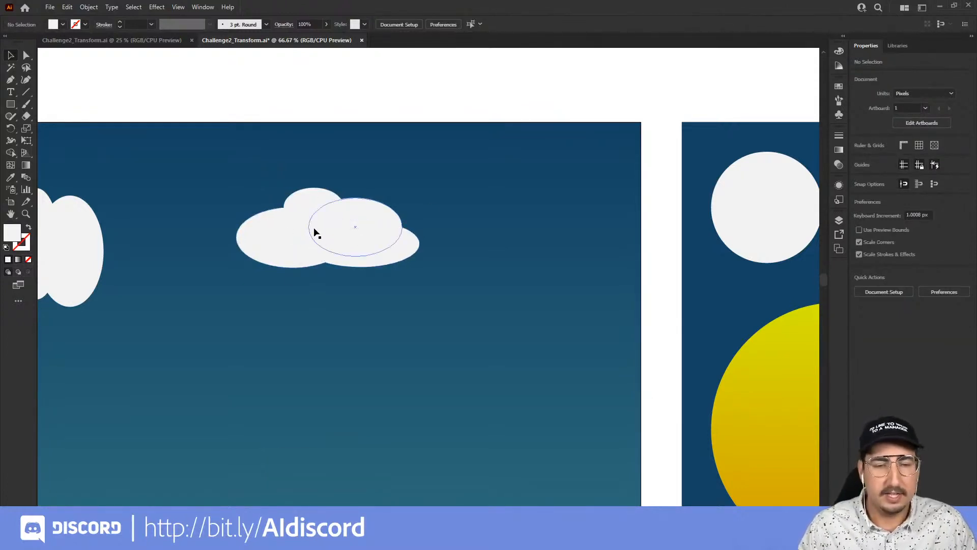
# Duplicate the cloud group to the upper right and reflect the copy across the vertical axis.
pyautogui.moveTo(301, 250); pyautogui.dragTo(502, 196)
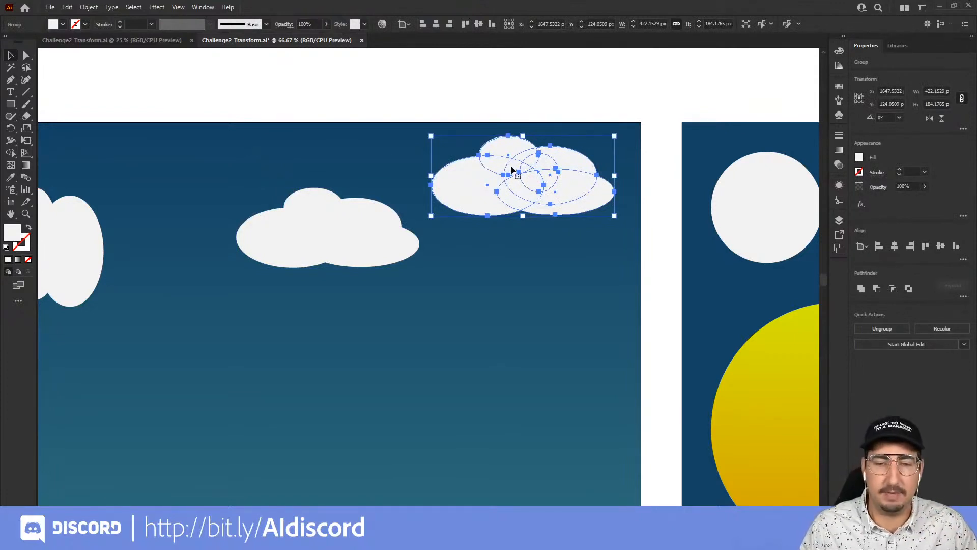
pyautogui.rightClick(511, 170)
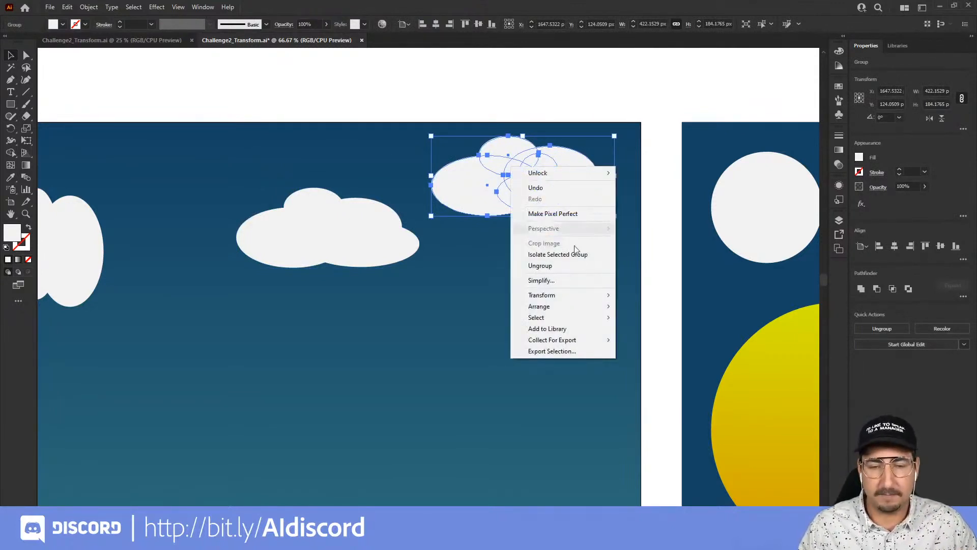
pyautogui.moveTo(579, 299)
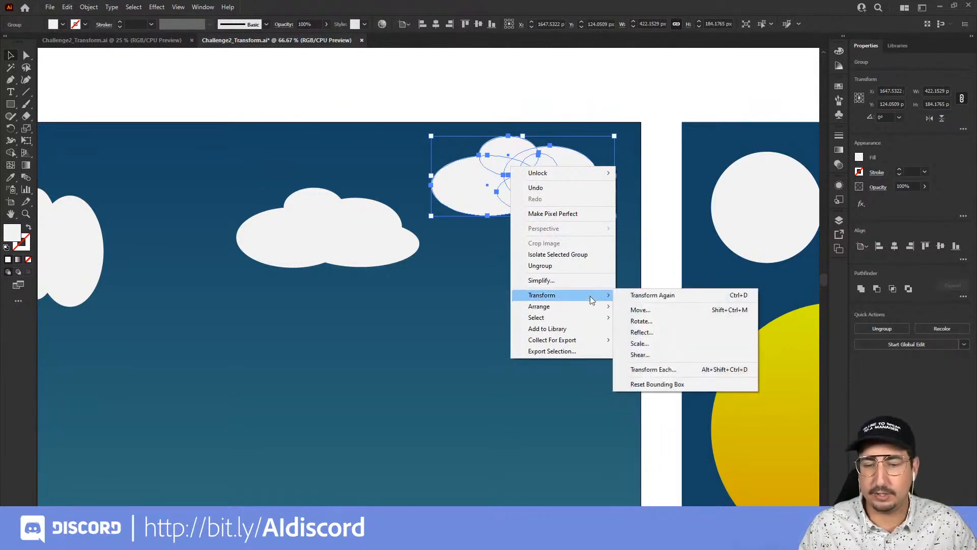
pyautogui.click(648, 331)
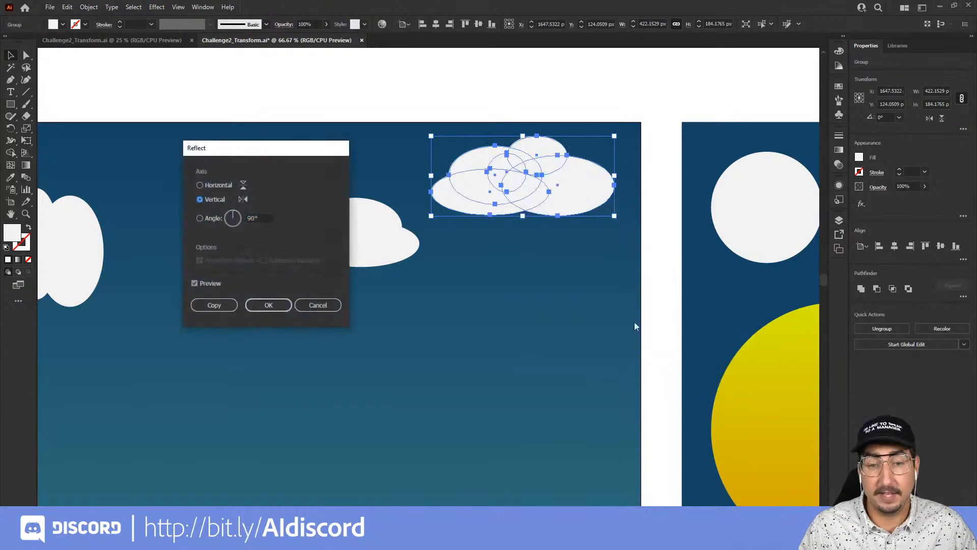
pyautogui.click(216, 185)
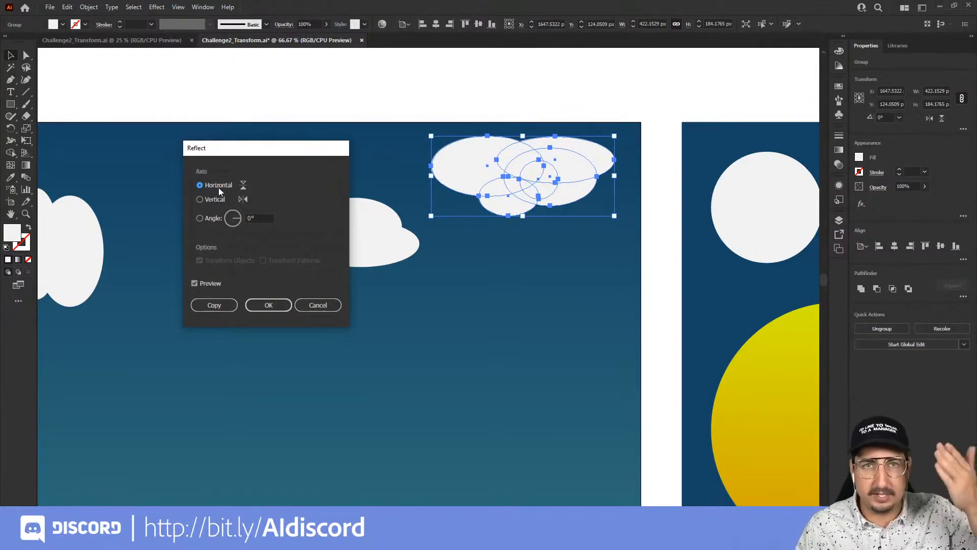
pyautogui.click(216, 198)
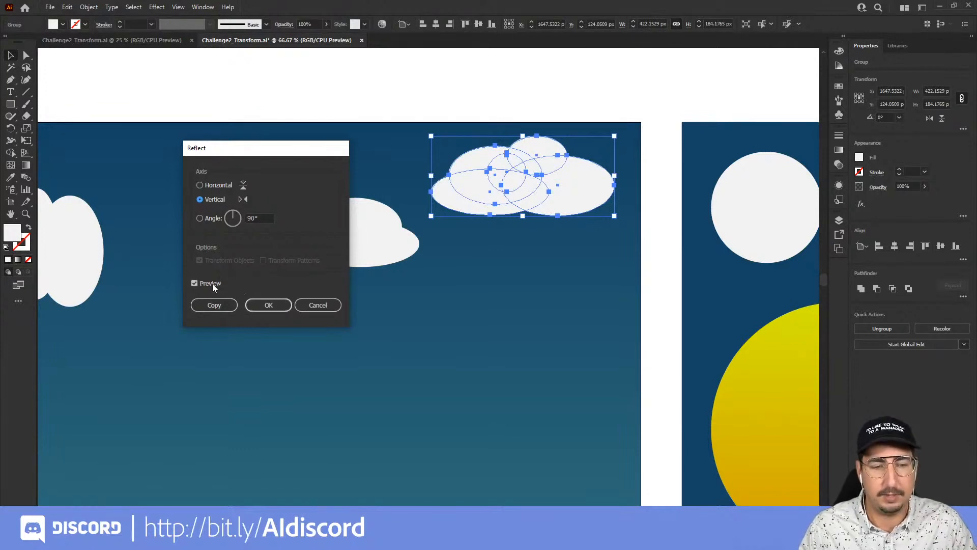
pyautogui.click(259, 305)
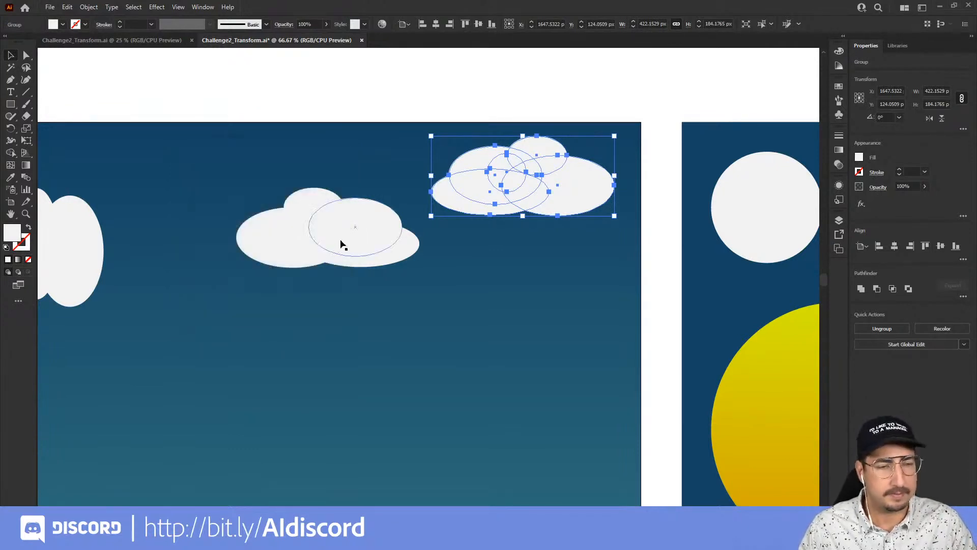
# Move the reflected cloud copy to the lower left of the sky.
pyautogui.moveTo(510, 184); pyautogui.dragTo(205, 355)
pyautogui.moveTo(330, 337); pyautogui.dragTo(654, 227)
pyautogui.moveTo(586, 251); pyautogui.dragTo(356, 310)
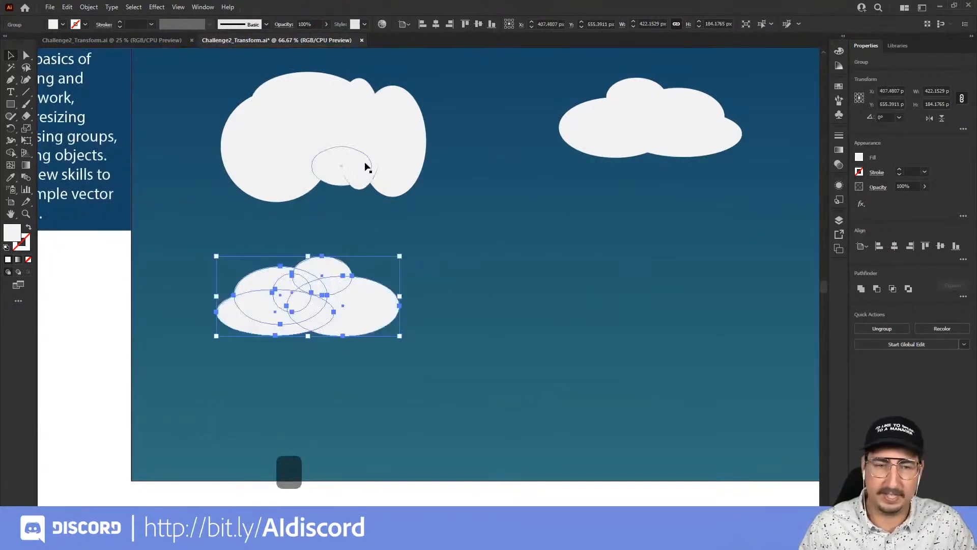
# Move the large first cloud up toward the top of the artboard and raise the reflected cloud copy.
pyautogui.click(313, 159)
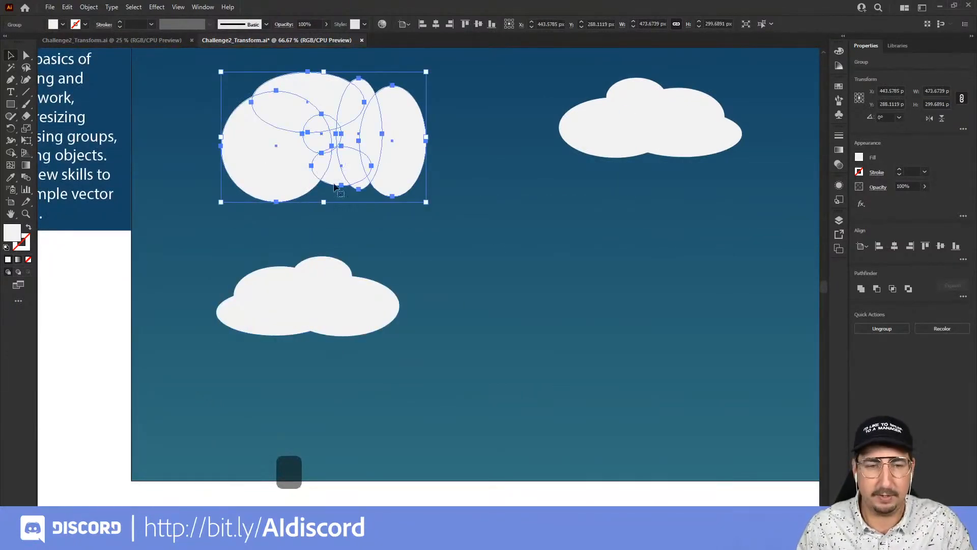
pyautogui.scroll(5, 335, 187)
pyautogui.moveTo(330, 340); pyautogui.dragTo(262, 104)
pyautogui.scroll(-4, 364, 330)
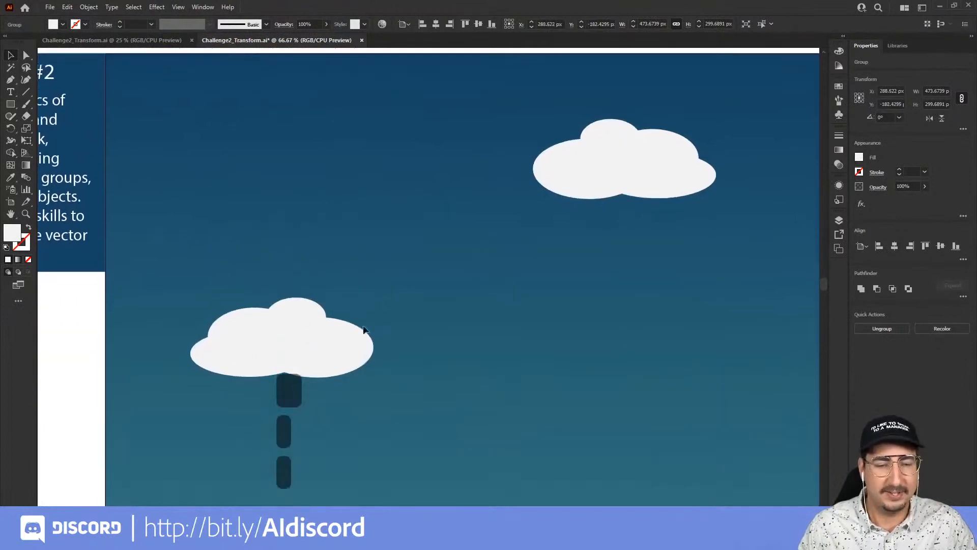
pyautogui.moveTo(365, 330); pyautogui.dragTo(378, 215)
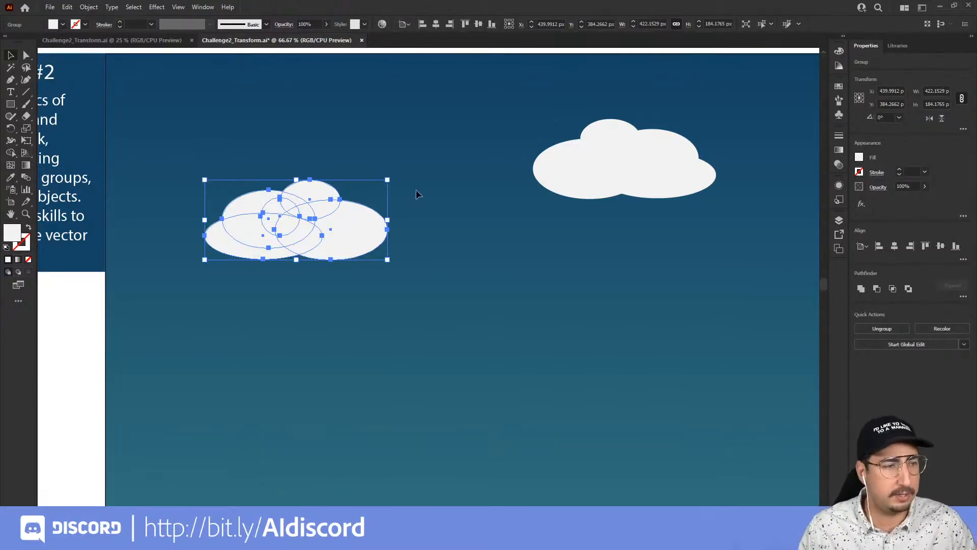
# Select both smaller clouds together and slant them slightly with the Shear tool.
pyautogui.keyDown('shift'); pyautogui.click(608, 171); pyautogui.keyUp('shift')
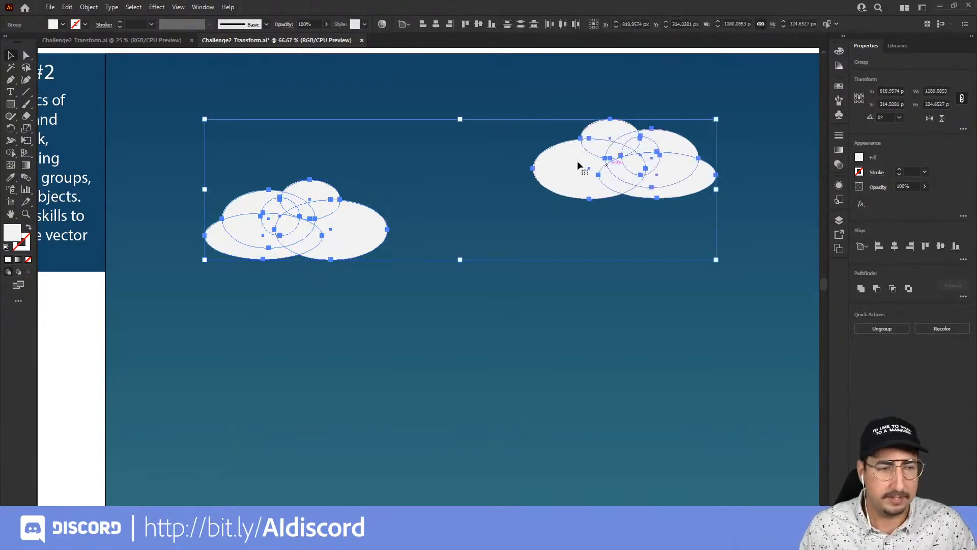
pyautogui.click(11, 129)
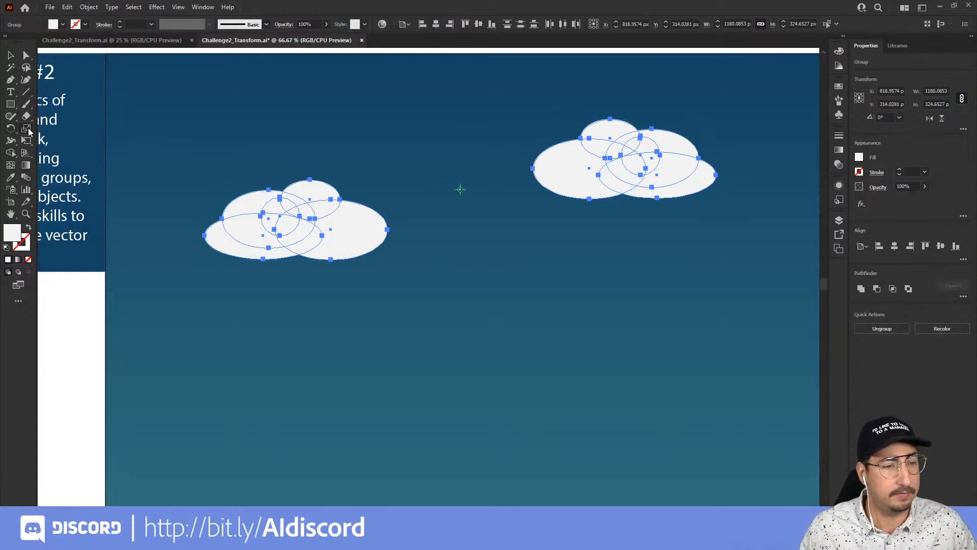
pyautogui.click(28, 129)
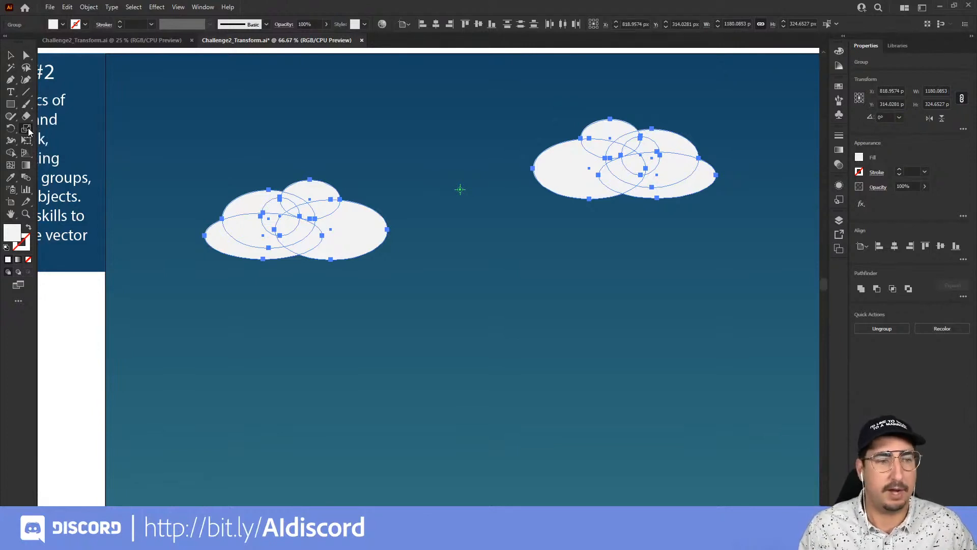
pyautogui.click(26, 131)
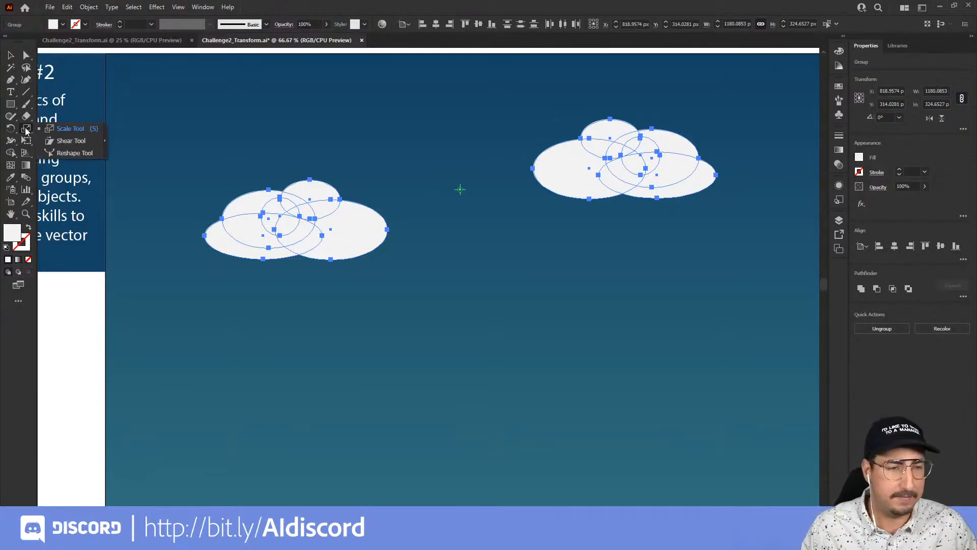
pyautogui.click(59, 141)
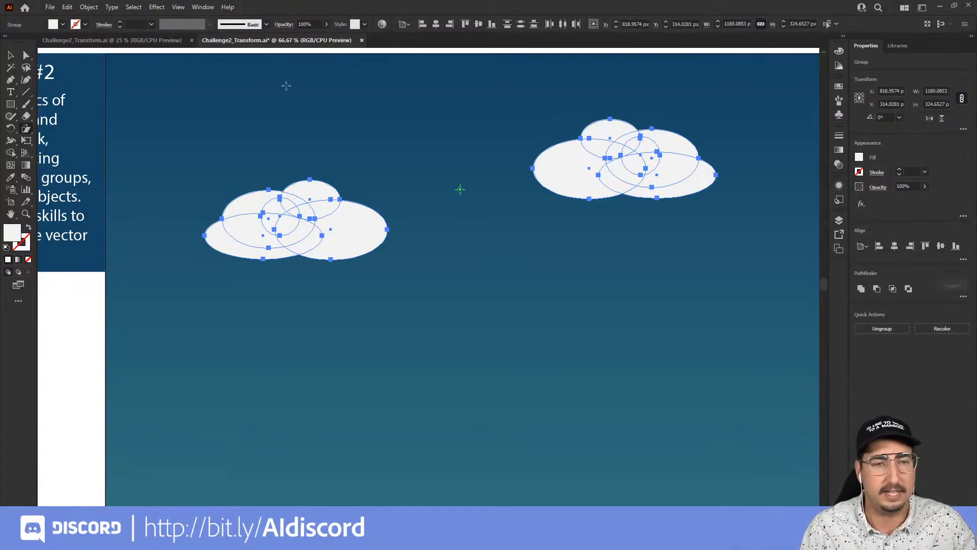
pyautogui.moveTo(246, 78); pyautogui.dragTo(285, 80)
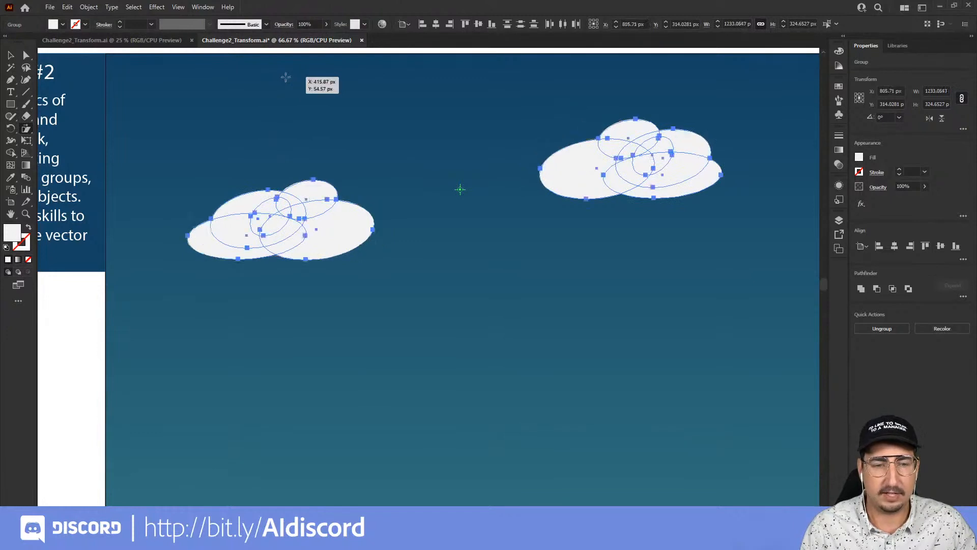
pyautogui.press('v')
pyautogui.click(676, 218)
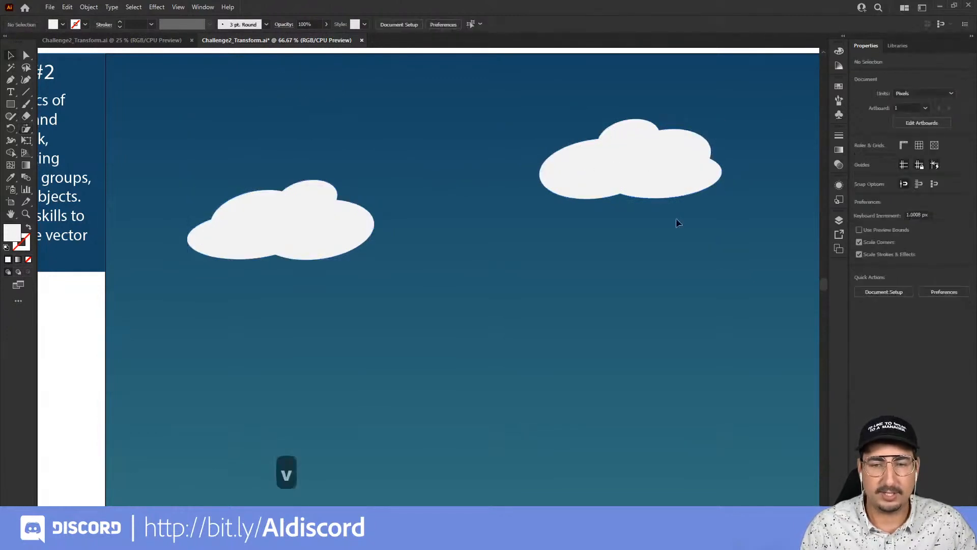
# Duplicate the upper-right cloud down toward the centre of the sky.
pyautogui.press('z')
pyautogui.keyDown('alt'); pyautogui.click(546, 215); pyautogui.keyUp('alt')
pyautogui.press('space')
pyautogui.moveTo(543, 251); pyautogui.dragTo(507, 186)
pyautogui.press('v')
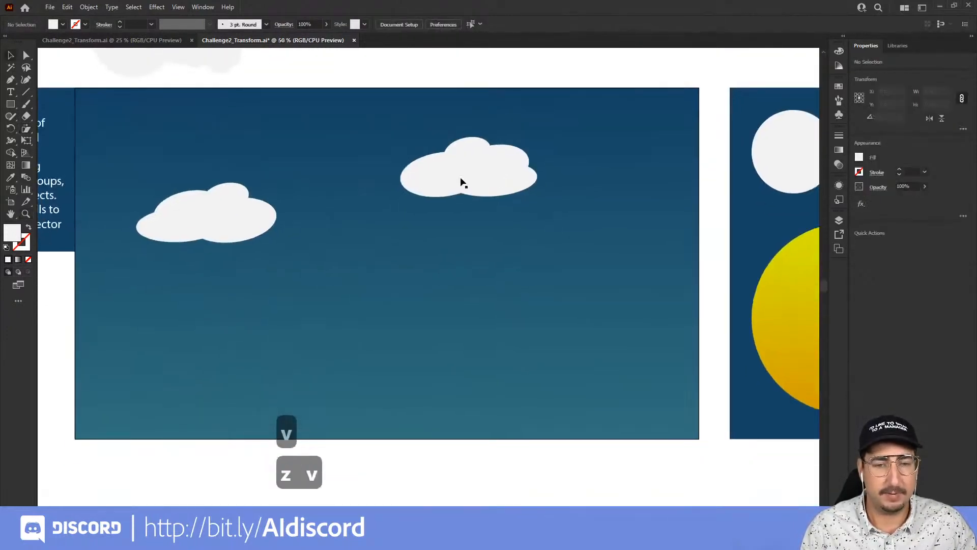
pyautogui.click(460, 183)
pyautogui.click(26, 129)
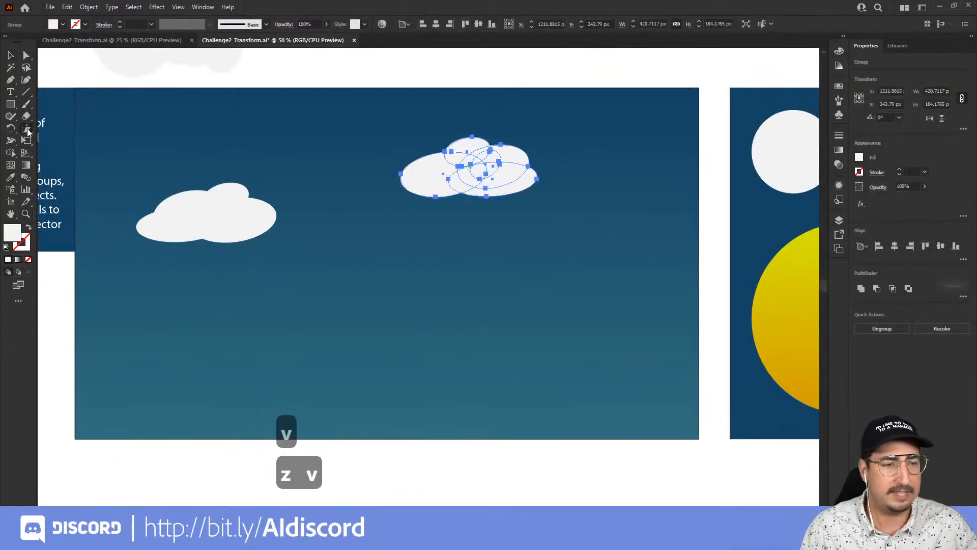
pyautogui.press('v')
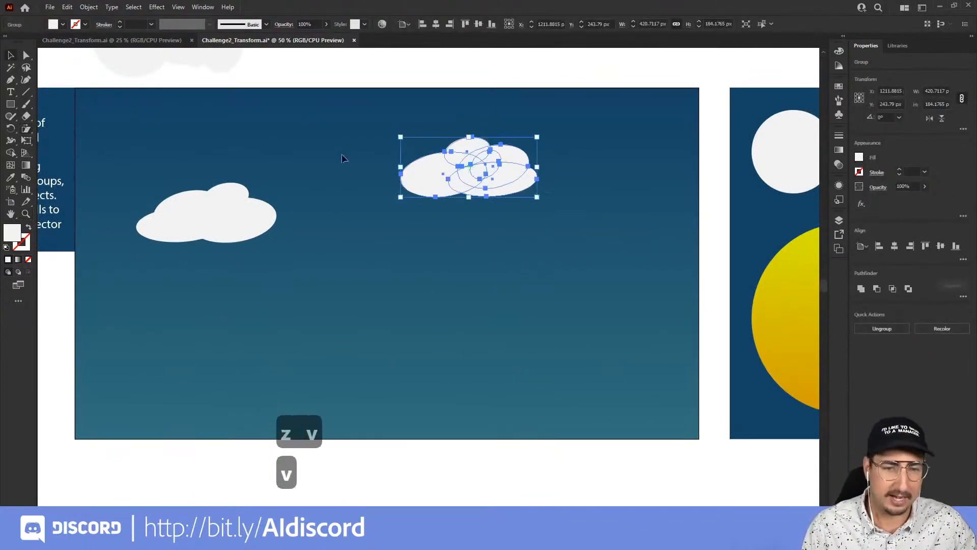
pyautogui.click(342, 155)
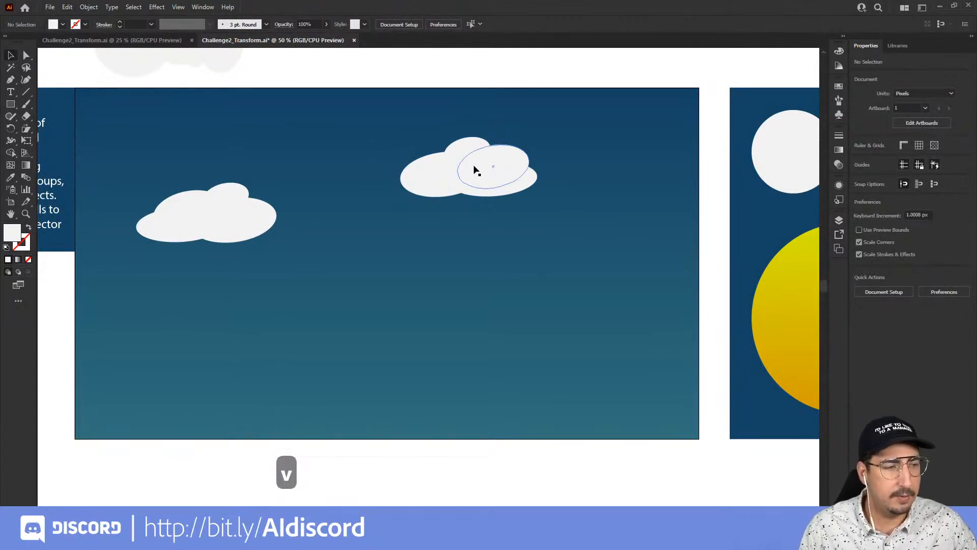
pyautogui.moveTo(475, 166); pyautogui.dragTo(377, 238)
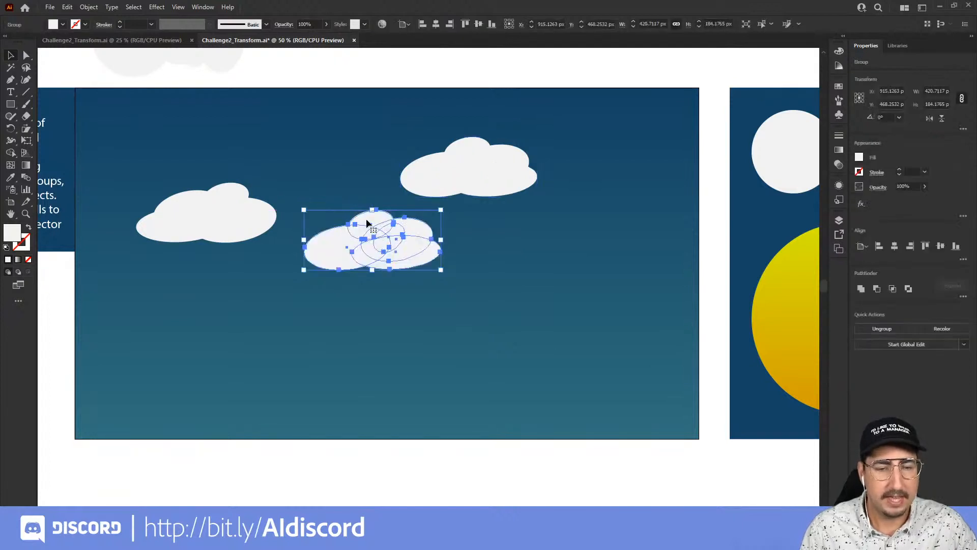
# Enlarge the duplicated centre cloud with the Scale tool to about 639 × 280 px.
pyautogui.press('z')
pyautogui.click(409, 225)
pyautogui.click(401, 294)
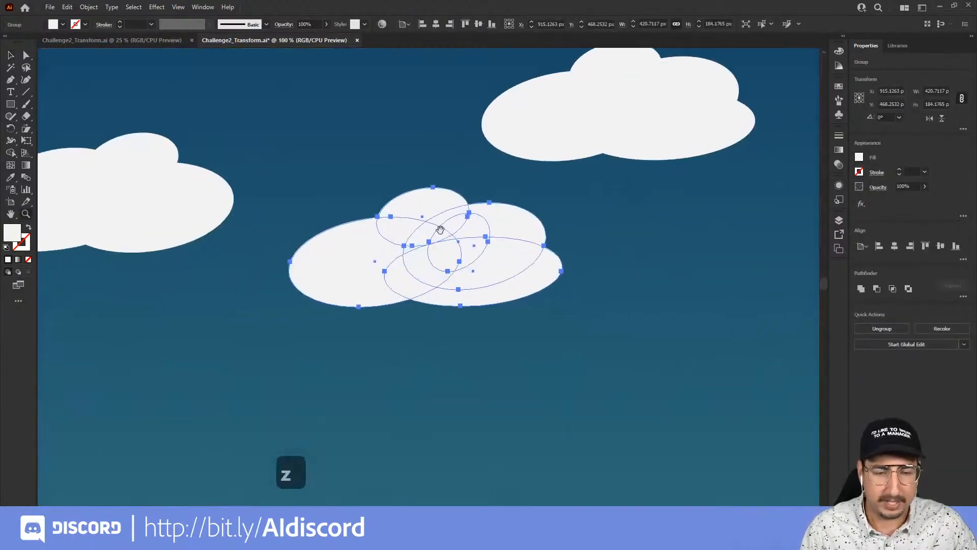
pyautogui.press('s')
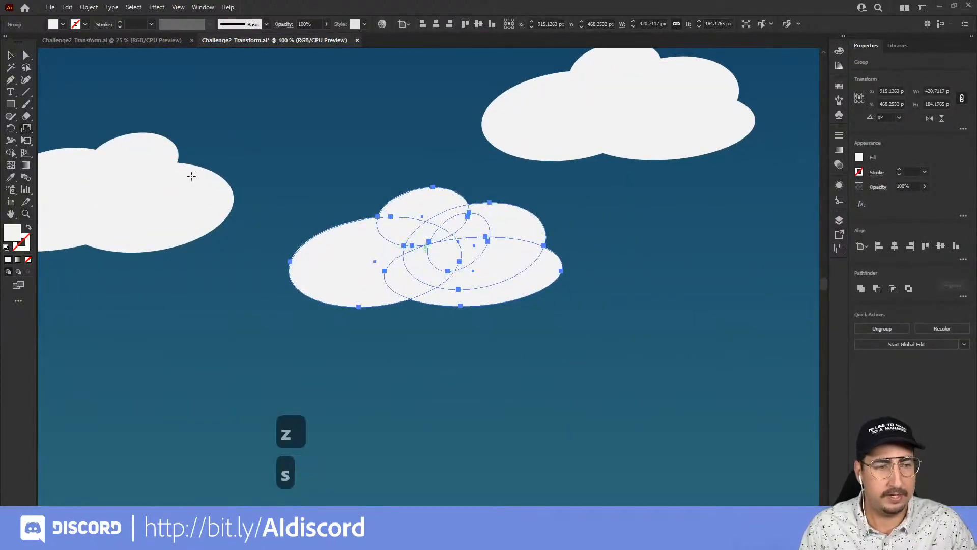
pyautogui.click(27, 131)
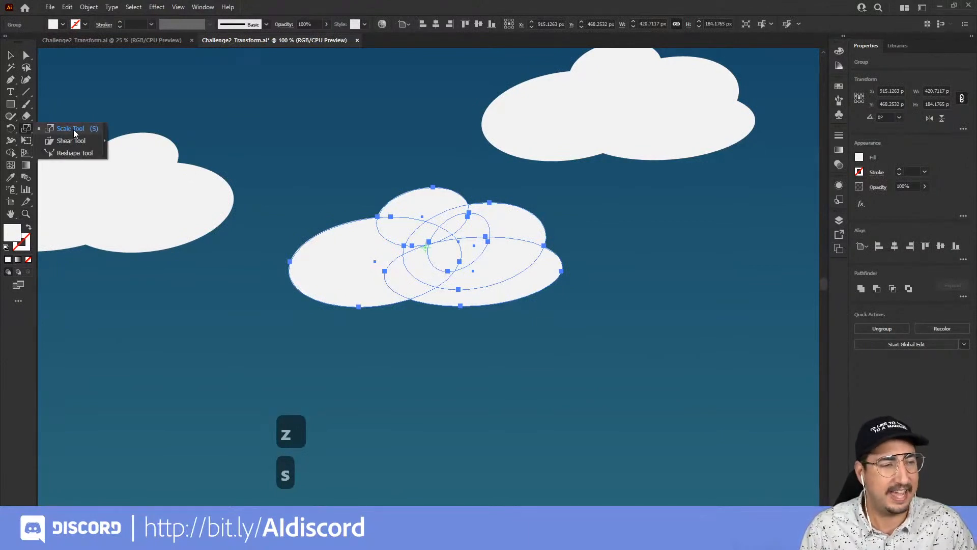
pyautogui.click(74, 129)
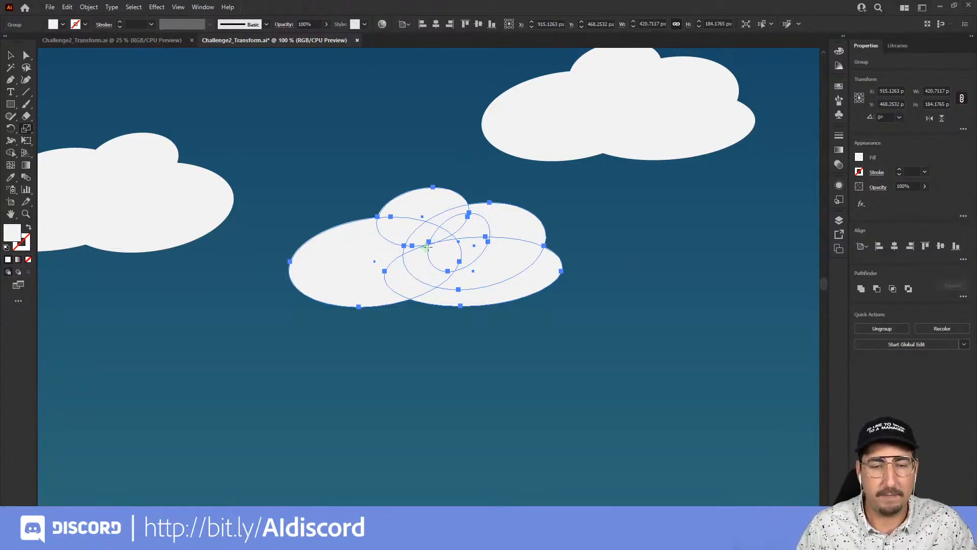
pyautogui.moveTo(529, 199); pyautogui.dragTo(606, 240)
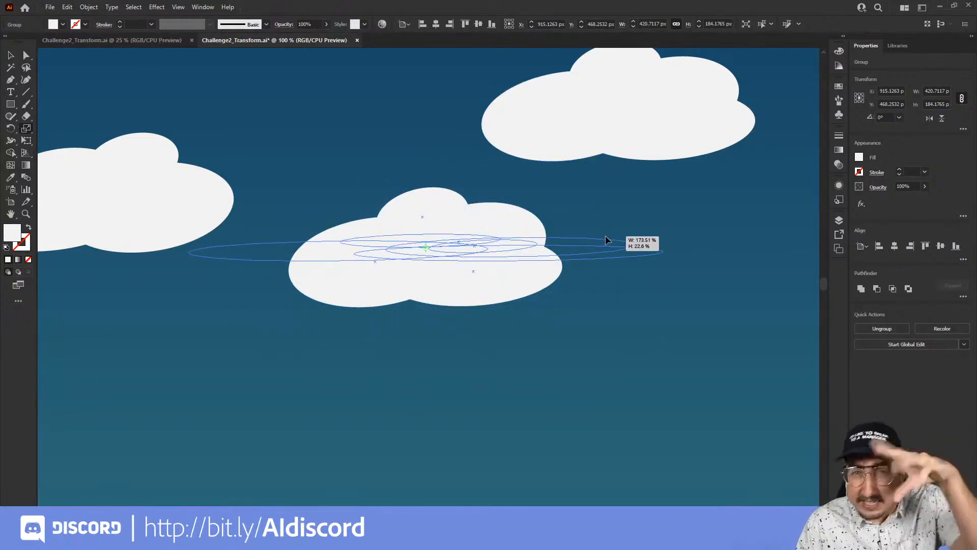
pyautogui.moveTo(606, 239); pyautogui.dragTo(567, 170)
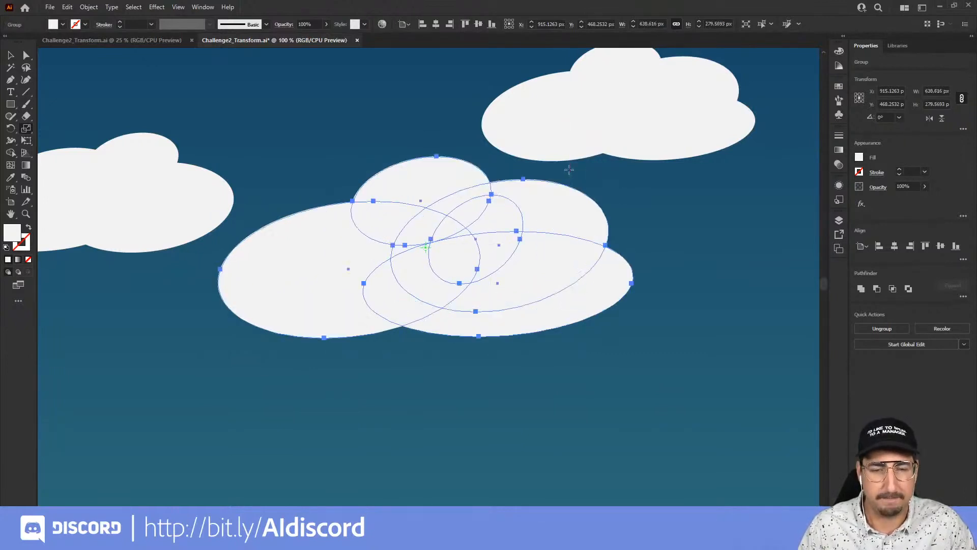
# Move the enlarged centre cloud slightly down and to the right.
pyautogui.press('v')
pyautogui.click(617, 179)
pyautogui.press('z')
pyautogui.keyDown('alt'); pyautogui.click(481, 297); pyautogui.keyUp('alt')
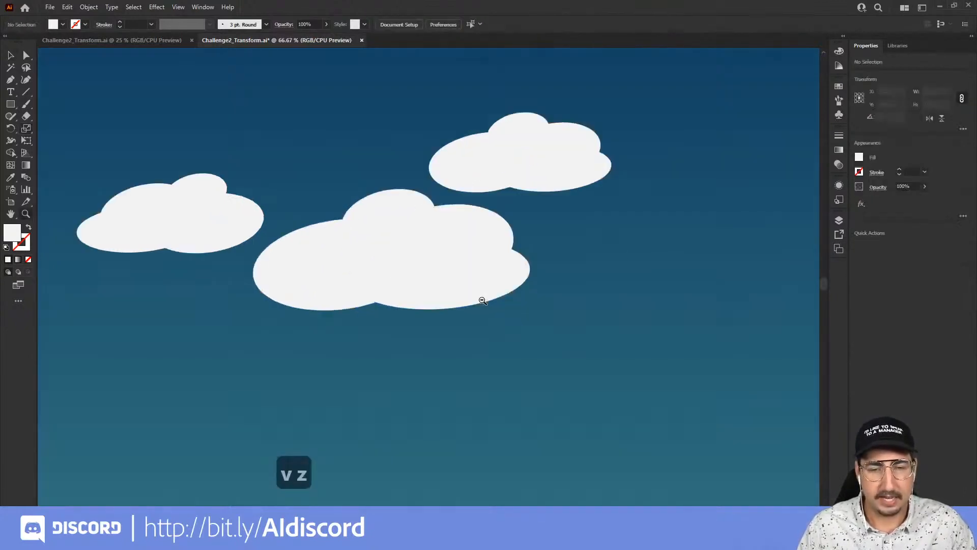
pyautogui.keyDown('alt'); pyautogui.click(482, 297); pyautogui.keyUp('alt')
pyautogui.moveTo(481, 295); pyautogui.dragTo(481, 237)
pyautogui.press('v')
pyautogui.moveTo(411, 218); pyautogui.dragTo(434, 243)
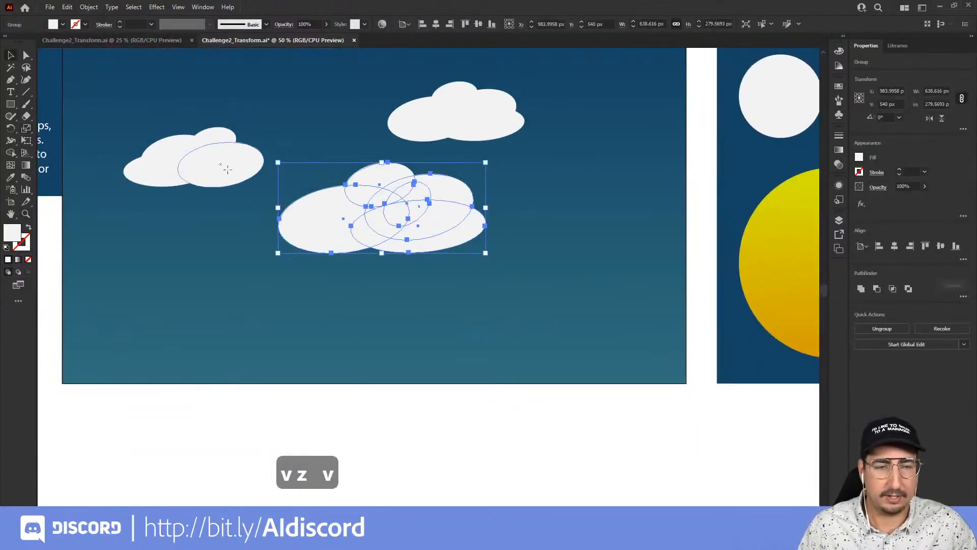
# Duplicate the left cloud to the lower left and scale the copy uniformly to 20%.
pyautogui.moveTo(228, 171); pyautogui.dragTo(216, 288)
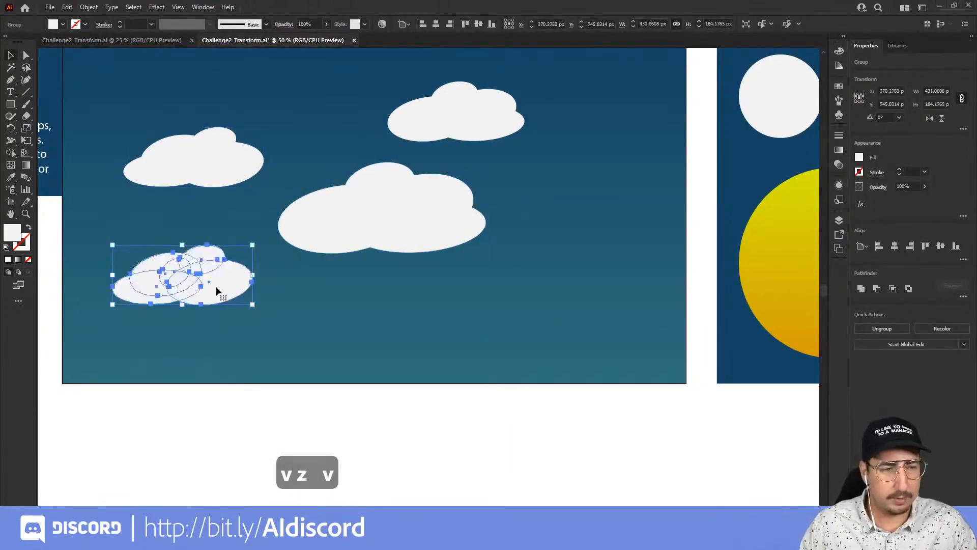
pyautogui.press('s')
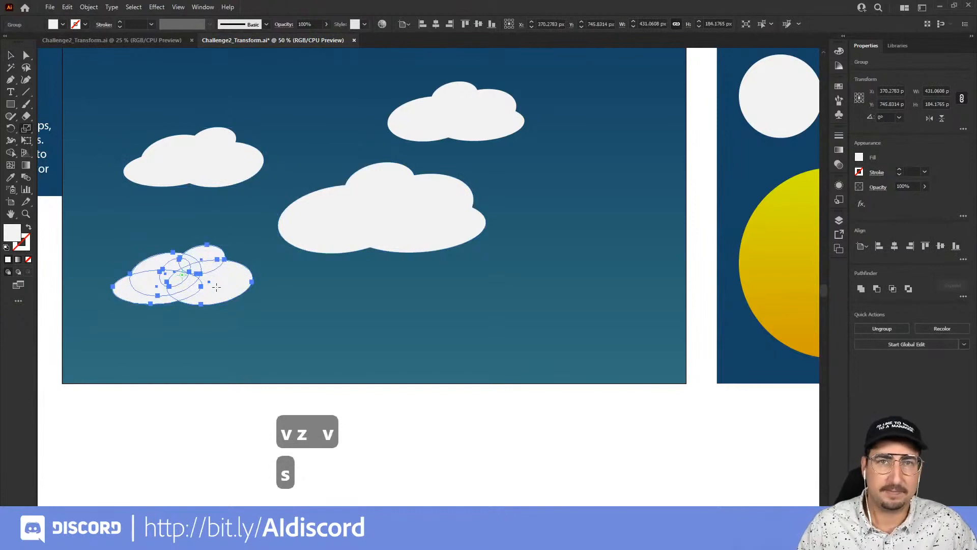
pyautogui.press('Return')
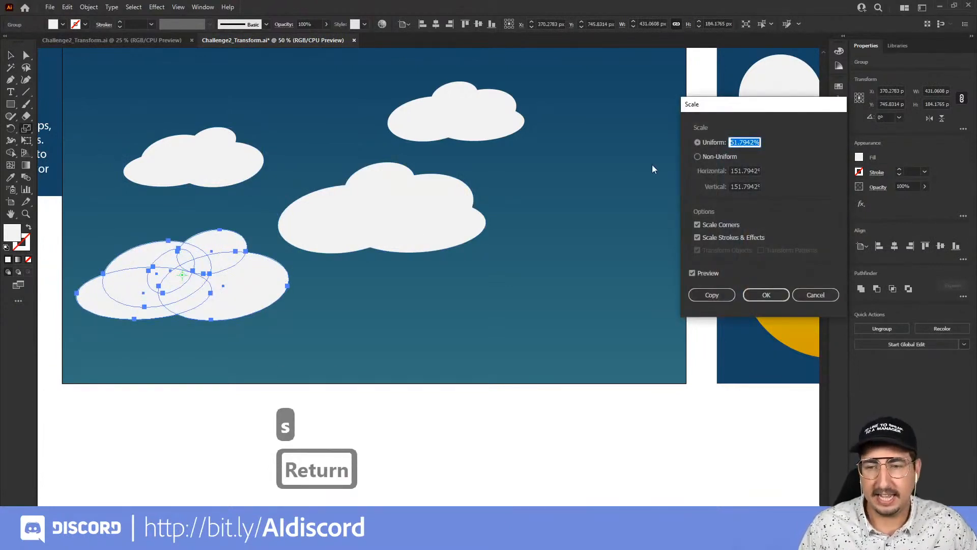
pyautogui.write('20')
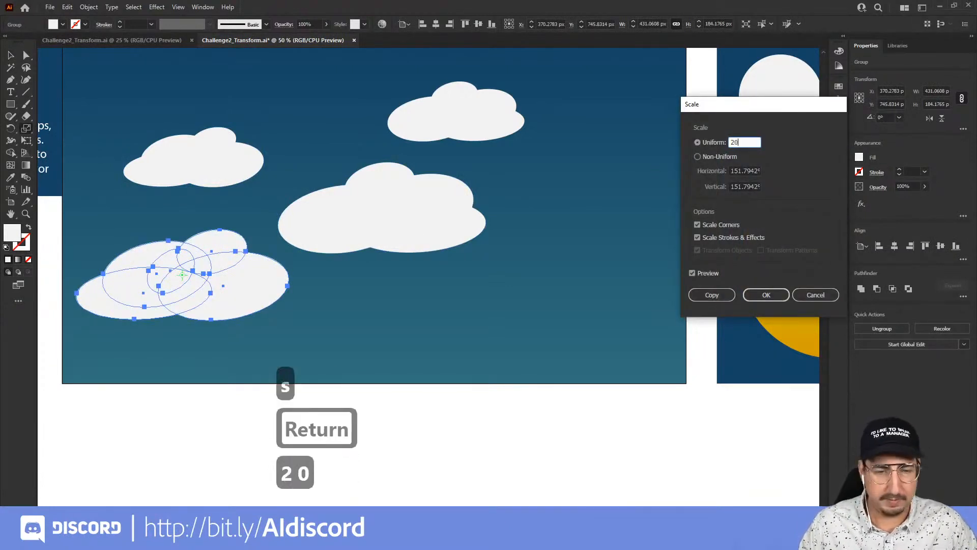
pyautogui.press('Return')
pyautogui.press('v')
pyautogui.click(620, 211)
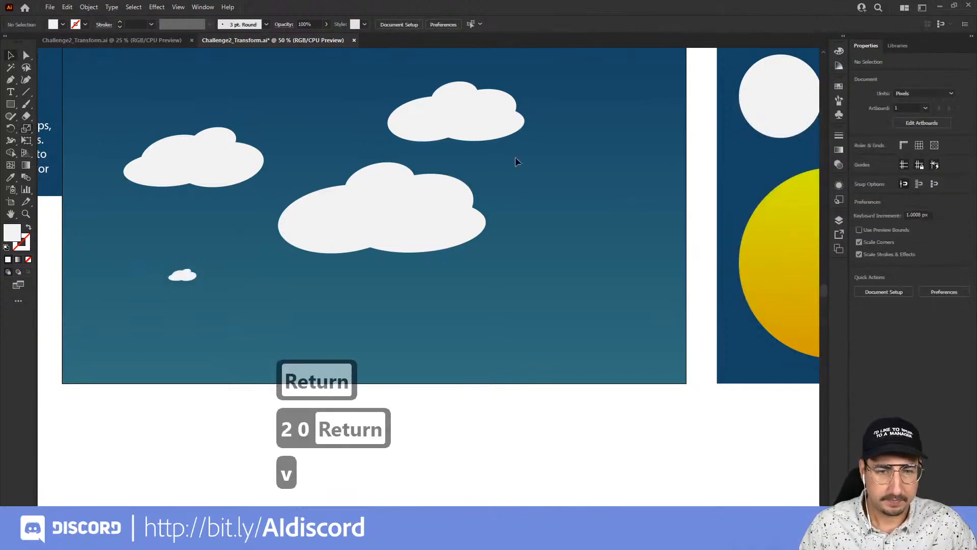
# Reposition the large cloud and duplicate clouds several times to scatter copies across the sky.
pyautogui.press('z')
pyautogui.keyDown('alt'); pyautogui.click(458, 239); pyautogui.keyUp('alt')
pyautogui.press('v')
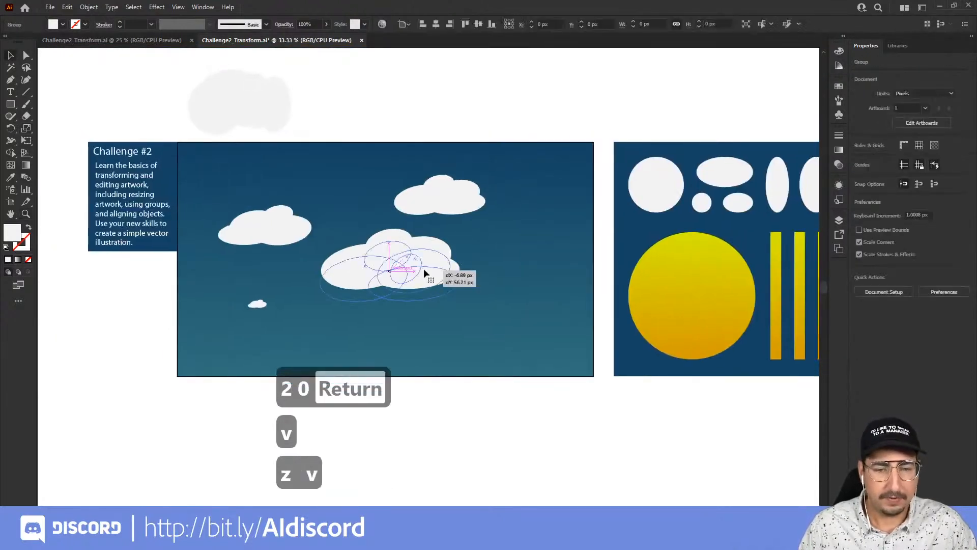
pyautogui.click(423, 268)
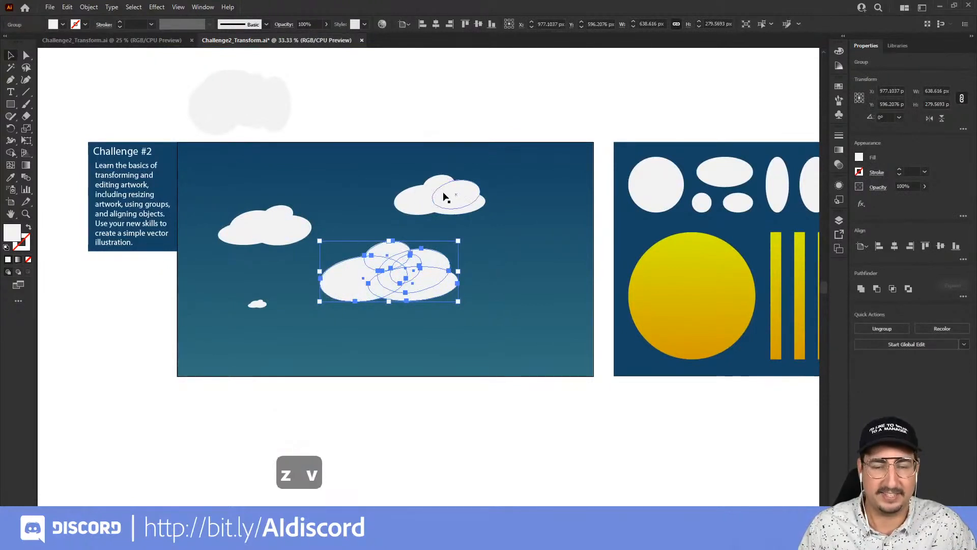
pyautogui.moveTo(444, 193)
pyautogui.keyDown('alt'); pyautogui.mouseDown()
pyautogui.moveTo(538, 166)
pyautogui.moveTo(437, 194)
pyautogui.mouseUp(); pyautogui.keyUp('alt')
pyautogui.moveTo(435, 206); pyautogui.dragTo(531, 247)
pyautogui.keyDown('alt'); pyautogui.moveTo(290, 235); pyautogui.dragTo(527, 327); pyautogui.keyUp('alt')
pyautogui.keyDown('alt'); pyautogui.moveTo(257, 239); pyautogui.dragTo(333, 342); pyautogui.keyUp('alt')
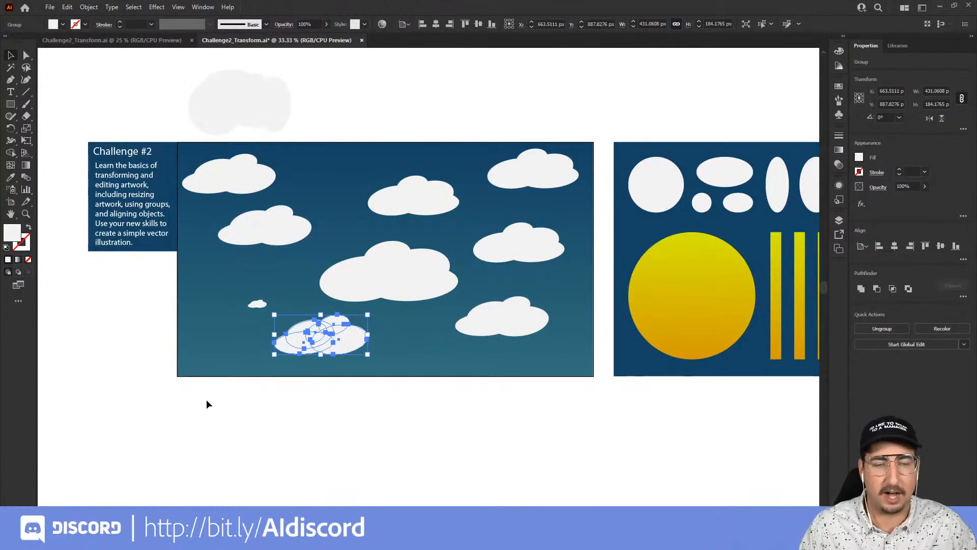
# Select all the clouds, open Transform Each, and enable the Random option.
pyautogui.moveTo(207, 399); pyautogui.dragTo(579, 161)
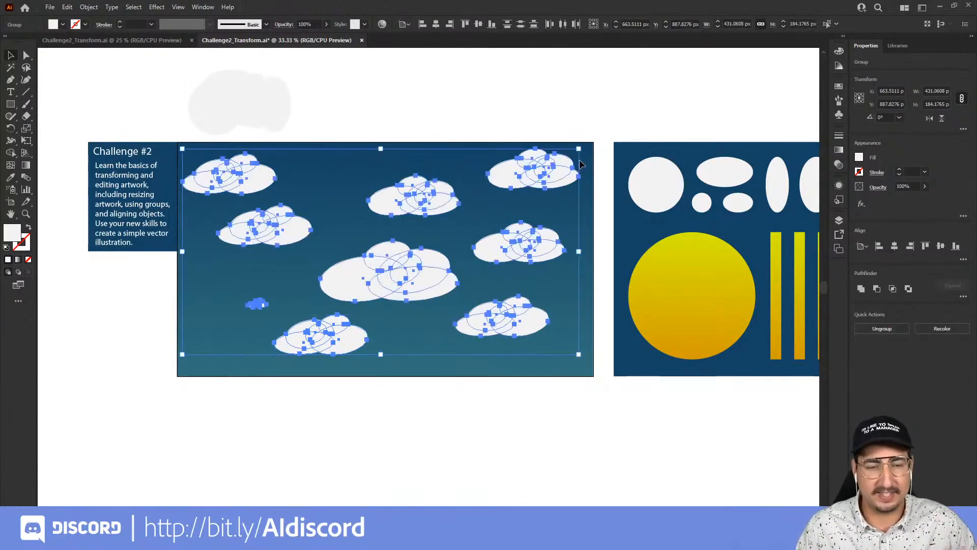
pyautogui.click(88, 7)
pyautogui.moveTo(102, 19)
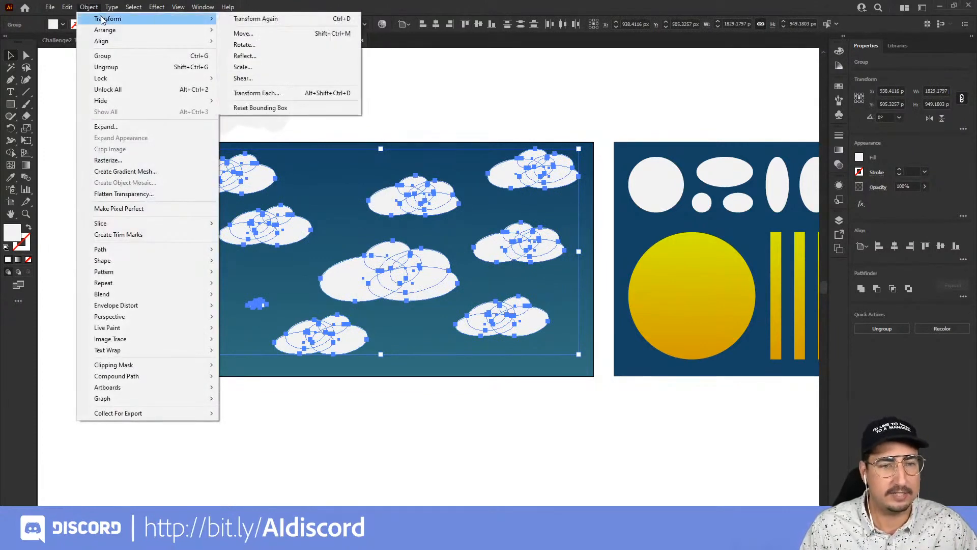
pyautogui.click(257, 94)
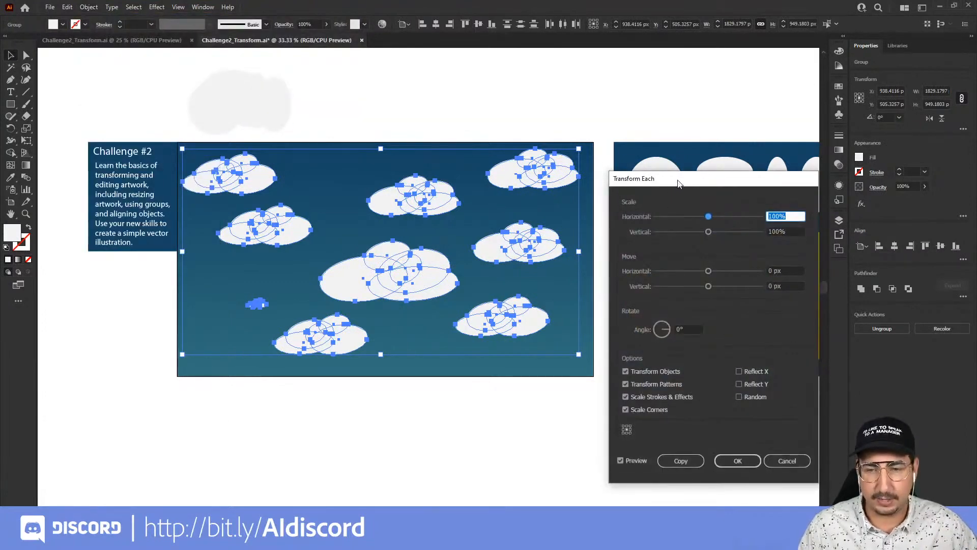
pyautogui.moveTo(678, 183); pyautogui.dragTo(677, 91)
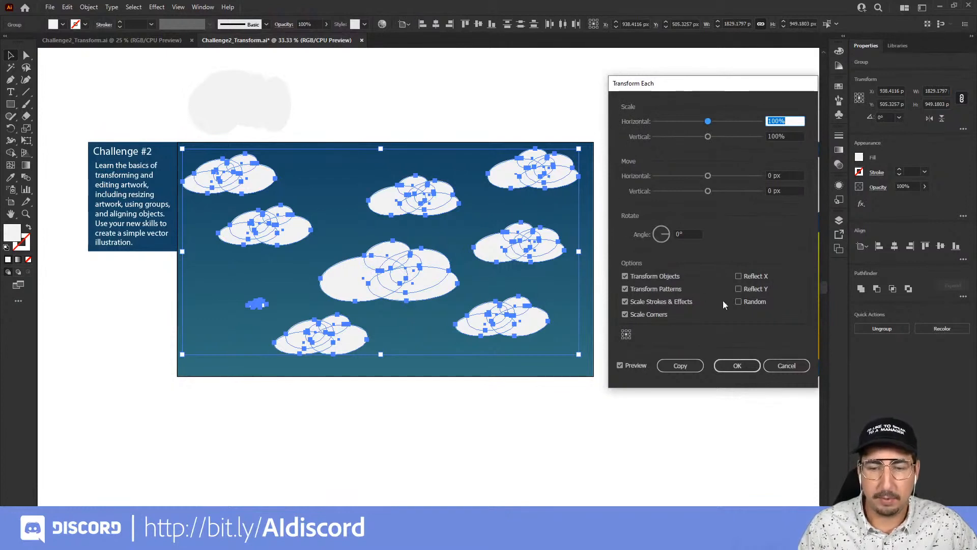
pyautogui.click(743, 301)
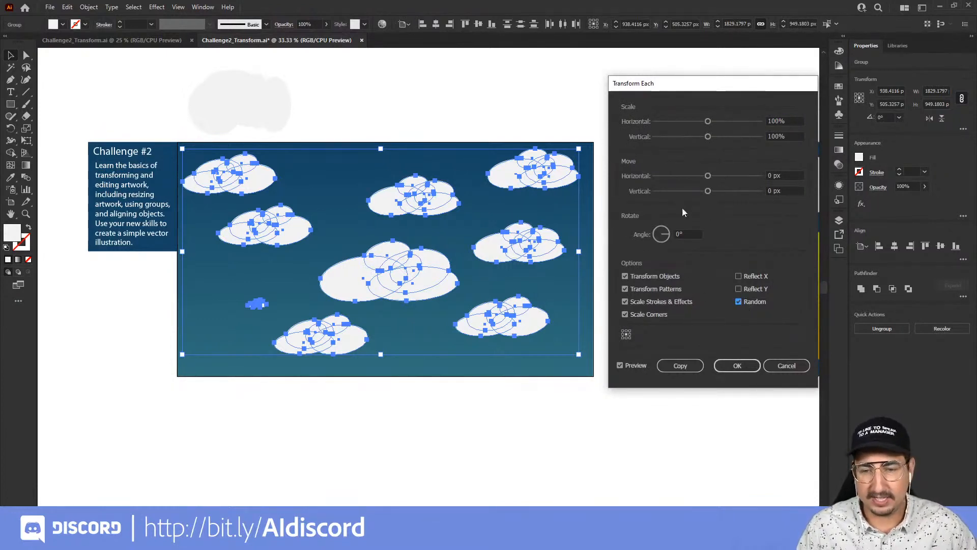
# Try random scaling of each cloud at 200% horizontally and vertically, toggling Random to refresh the preview.
pyautogui.moveTo(724, 122); pyautogui.dragTo(726, 138)
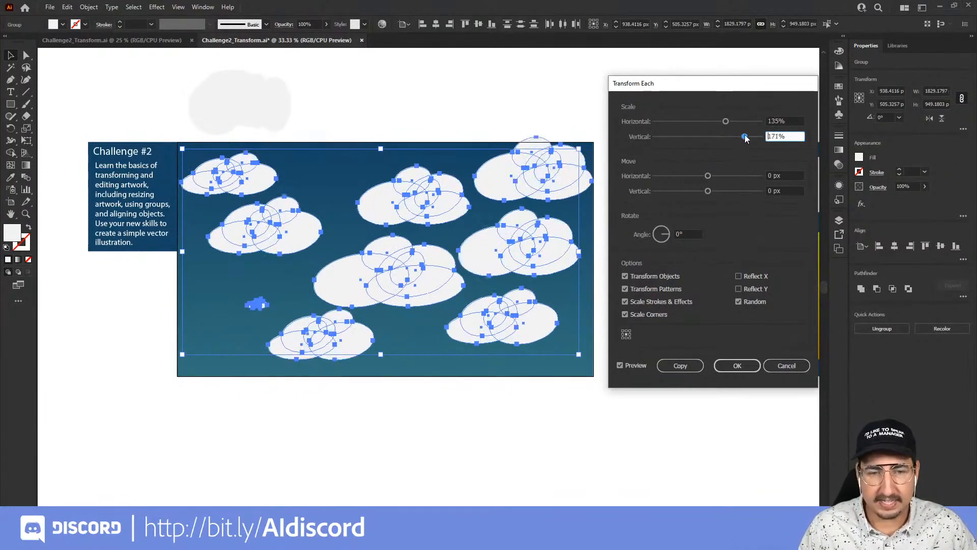
pyautogui.moveTo(743, 136); pyautogui.dragTo(752, 137)
pyautogui.click(689, 120)
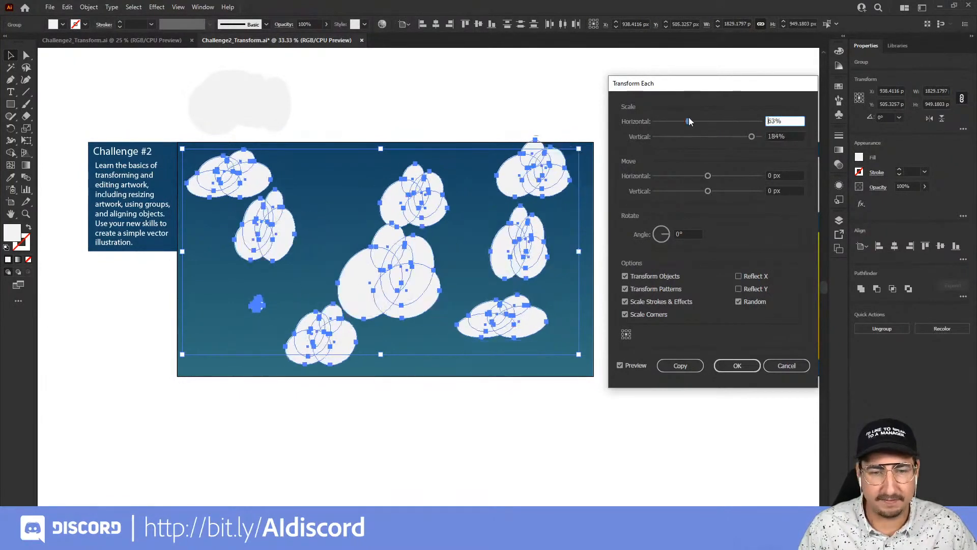
pyautogui.click(722, 121)
pyautogui.click(736, 122)
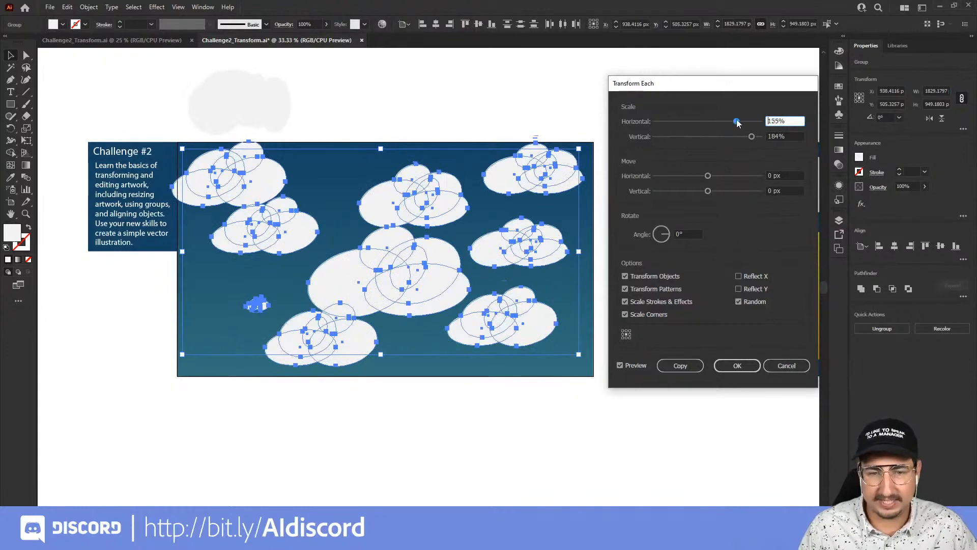
pyautogui.doubleClick(779, 121)
pyautogui.write('200')
pyautogui.press('Tab')
pyautogui.write('200')
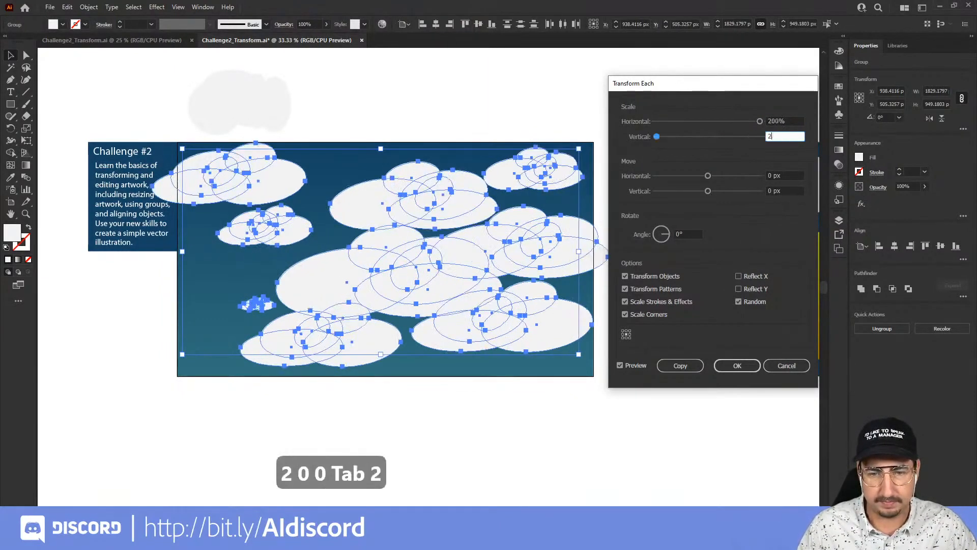
pyautogui.press('Tab')
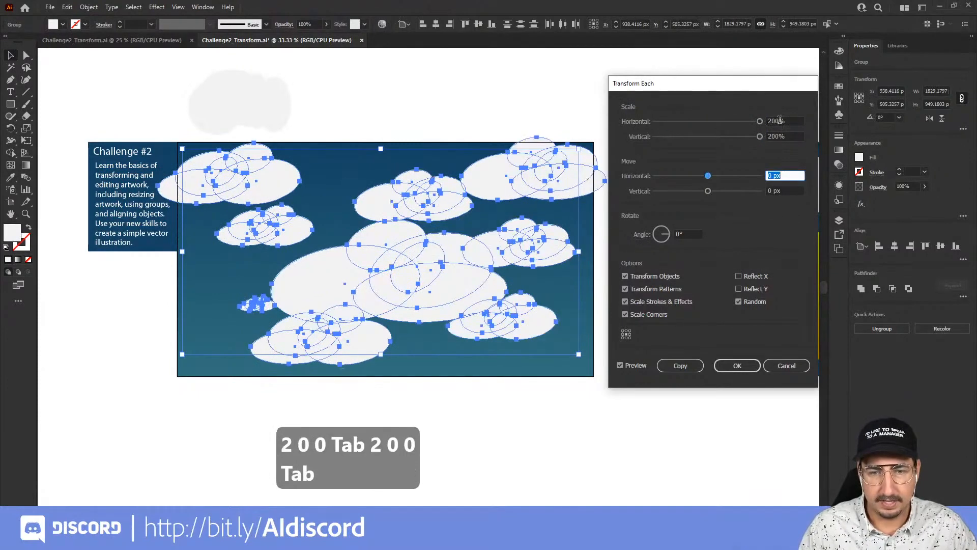
pyautogui.click(739, 301)
pyautogui.click(738, 302)
pyautogui.click(738, 301)
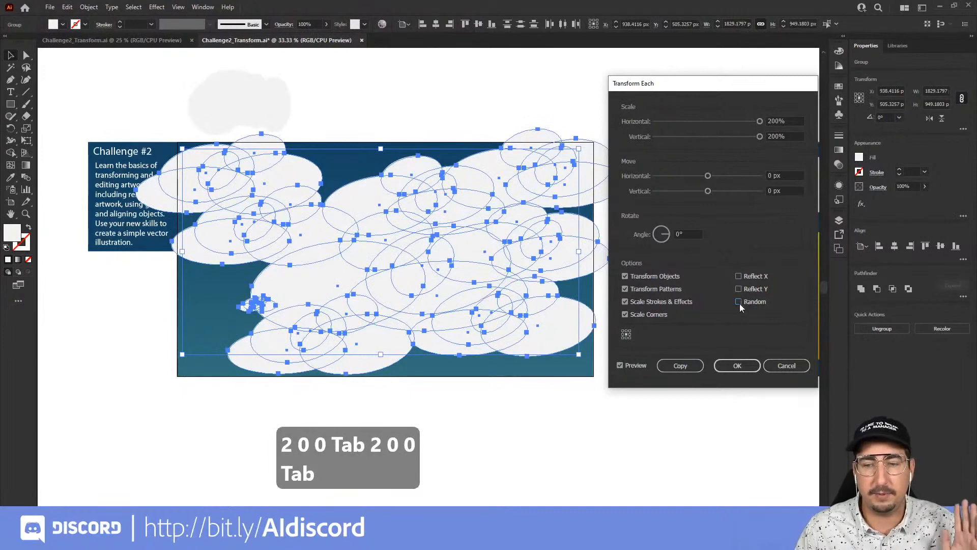
pyautogui.click(740, 303)
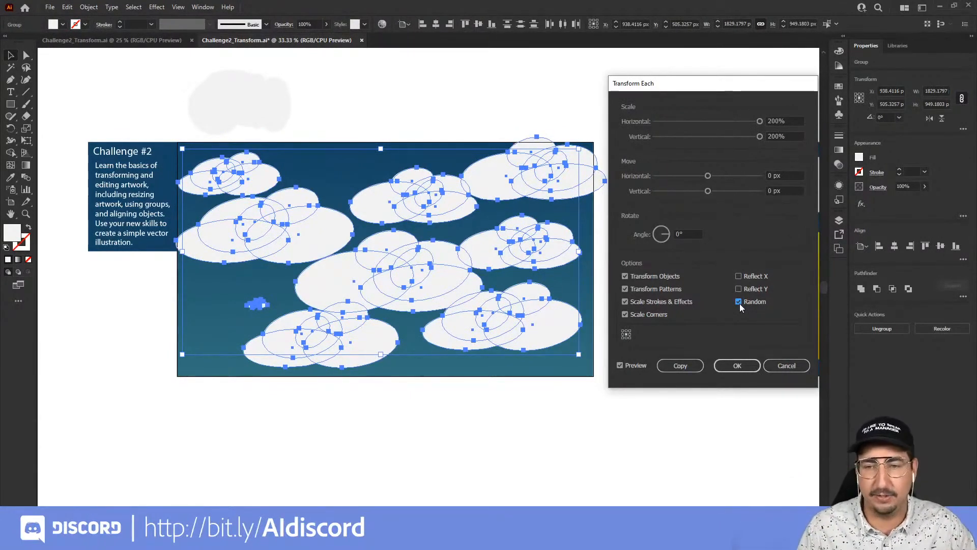
# Set the random scale of each cloud to 70% horizontally and vertically and apply Transform Each.
pyautogui.click(774, 123)
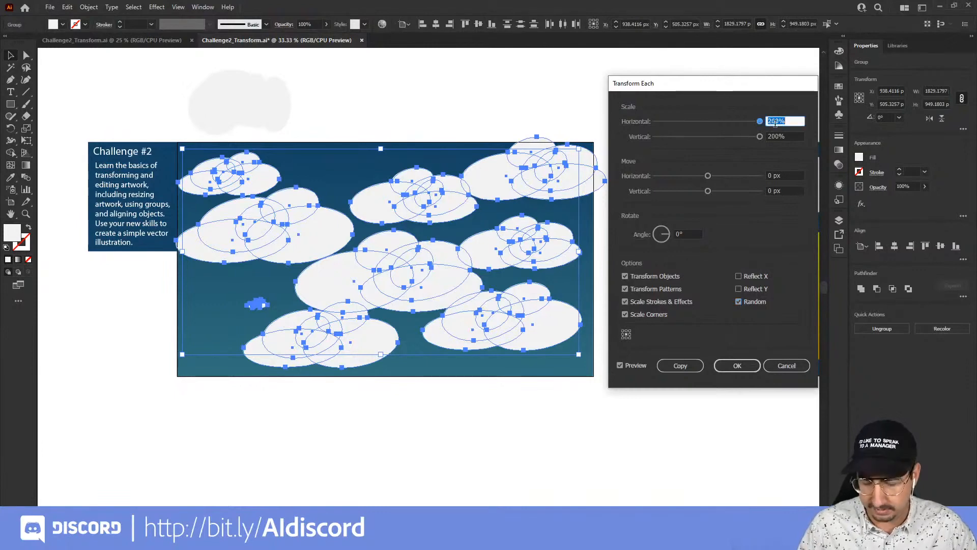
pyautogui.write('70')
pyautogui.press('Tab')
pyautogui.write('70')
pyautogui.press('Tab')
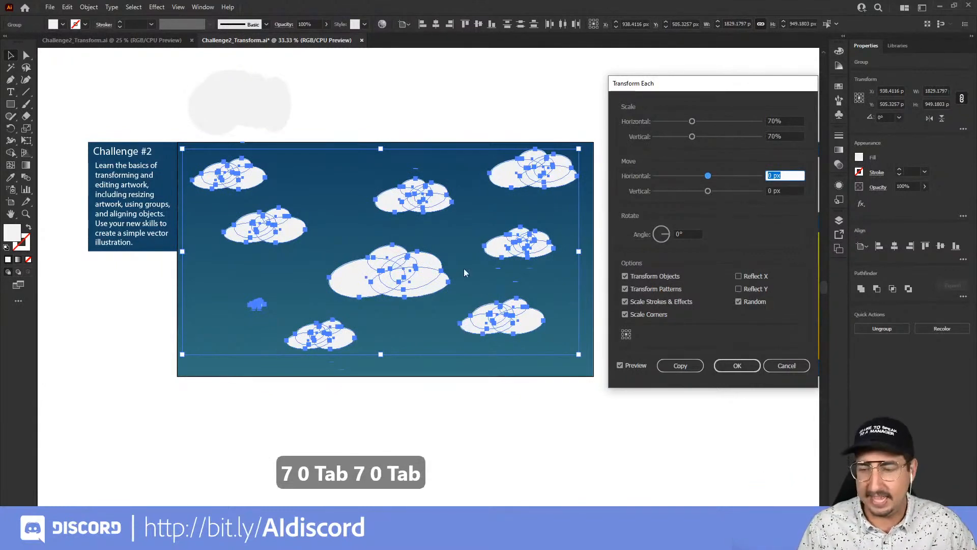
pyautogui.click(738, 365)
pyautogui.press('v')
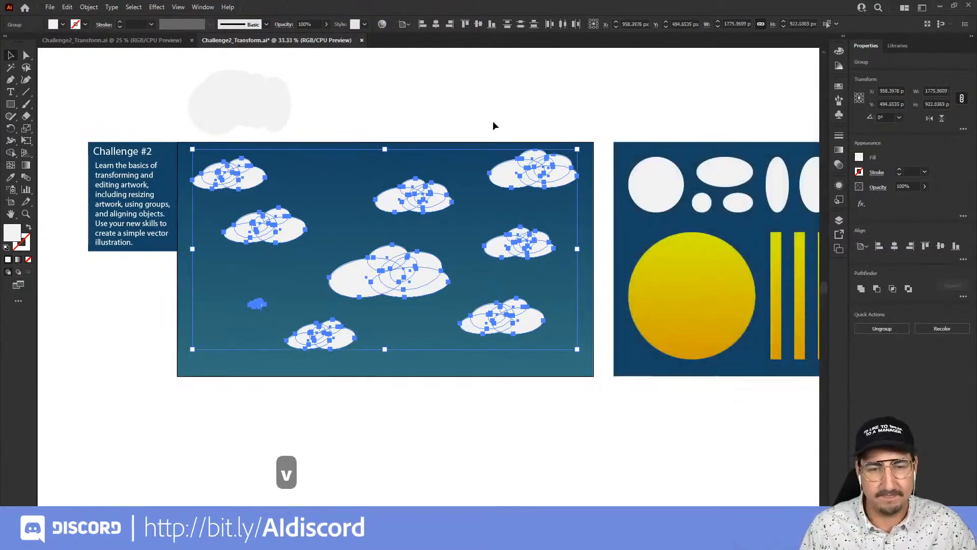
# Move the yellow sun and one vertical ray from the second artboard onto the sky, centered above the sun.
pyautogui.click(493, 121)
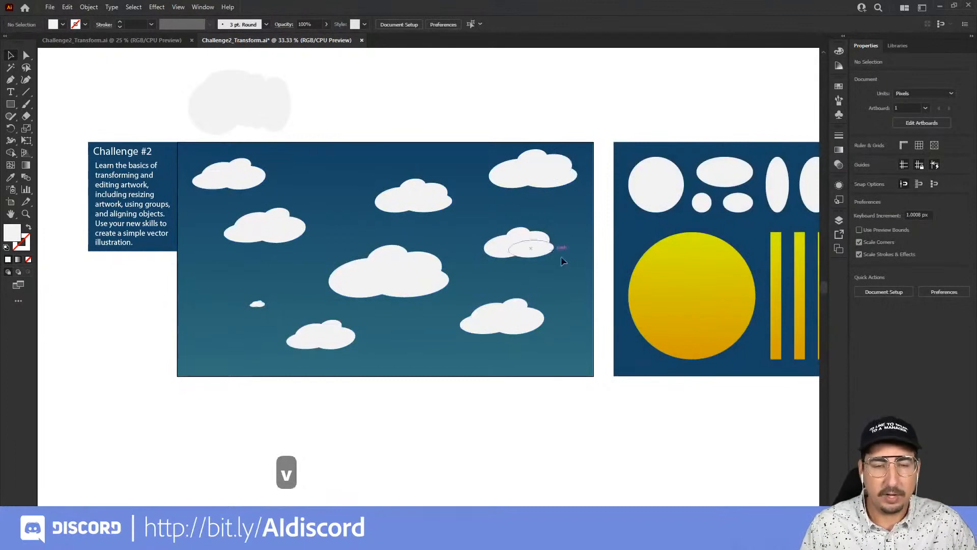
pyautogui.press('space')
pyautogui.moveTo(664, 313); pyautogui.dragTo(395, 262)
pyautogui.moveTo(769, 227); pyautogui.dragTo(385, 133)
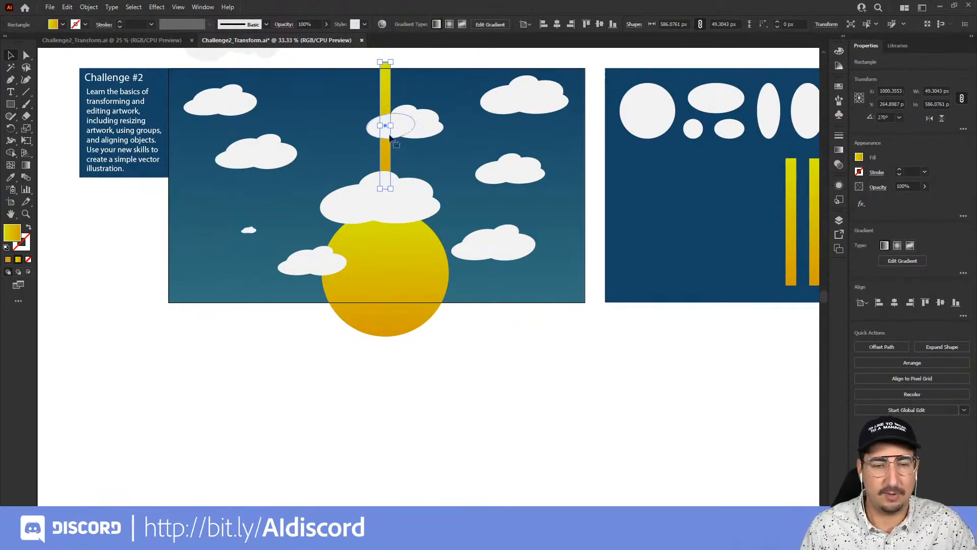
# Rotate a copy of the ray around the sun's center with the Rotate tool, then repeat it once with Transform Again.
pyautogui.click(11, 130)
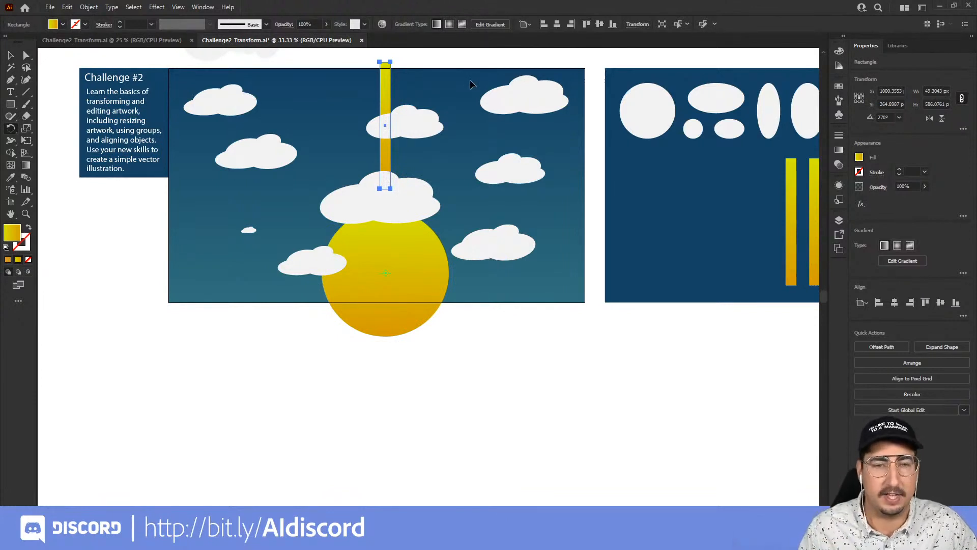
pyautogui.moveTo(461, 72); pyautogui.dragTo(414, 72)
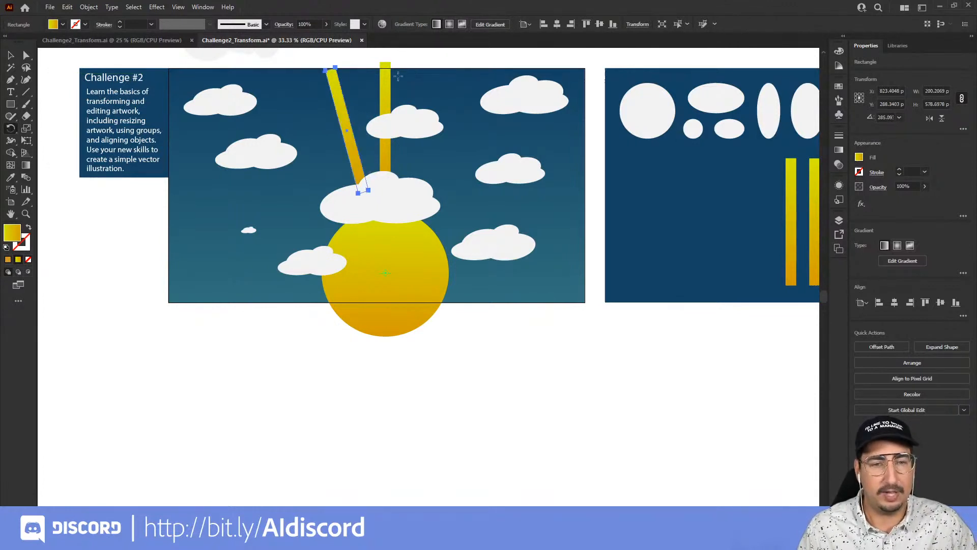
pyautogui.click(90, 7)
pyautogui.moveTo(98, 20)
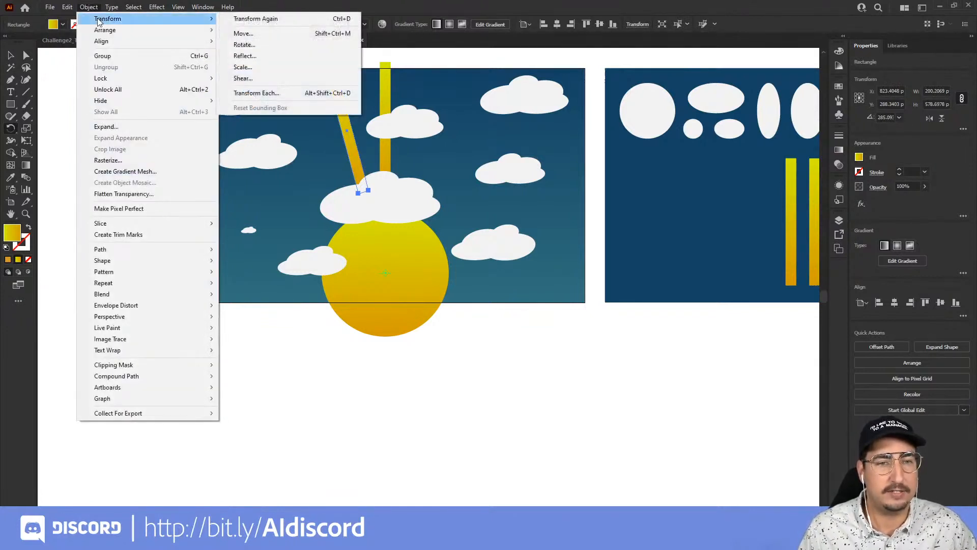
pyautogui.click(247, 19)
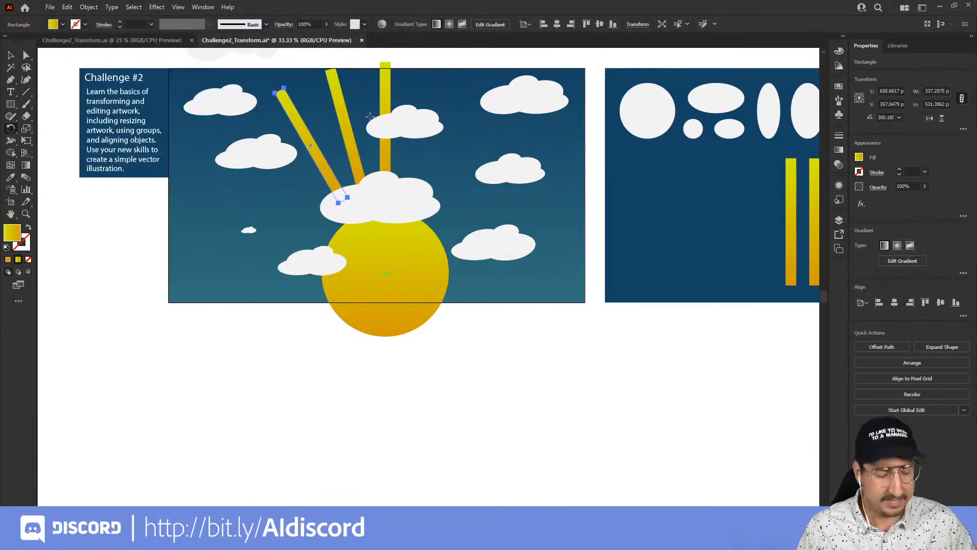
# Repeat Transform Again several more times to fan rotated ray copies all the way around the sun, then deselect.
pyautogui.press('ctrl')
pyautogui.hotkey('ctrl', 'd')
pyautogui.hotkey('ctrl', 'd')
pyautogui.hotkey('ctrl', 'd')
pyautogui.hotkey('ctrl', 'd')
pyautogui.hotkey('ctrl', 'd')
pyautogui.hotkey('ctrl', 'd')
pyautogui.hotkey('ctrl', 'd')
pyautogui.hotkey('ctrl', 'd')
pyautogui.hotkey('ctrl', 'd')
pyautogui.hotkey('ctrl', 'd')
pyautogui.hotkey('ctrl', 'd')
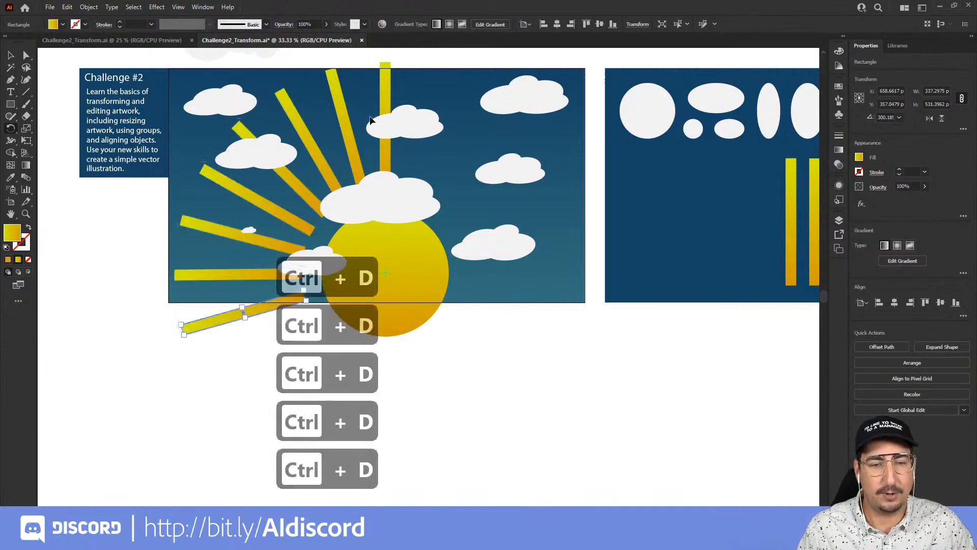
pyautogui.hotkey('ctrl', 'd')
pyautogui.hotkey('ctrl', 'd')
pyautogui.hotkey('ctrl', 'd')
pyautogui.hotkey('ctrl', 'd')
pyautogui.hotkey('ctrl', 'd')
pyautogui.hotkey('ctrl', 'd')
pyautogui.hotkey('ctrl', 'd')
pyautogui.hotkey('ctrl', 'd')
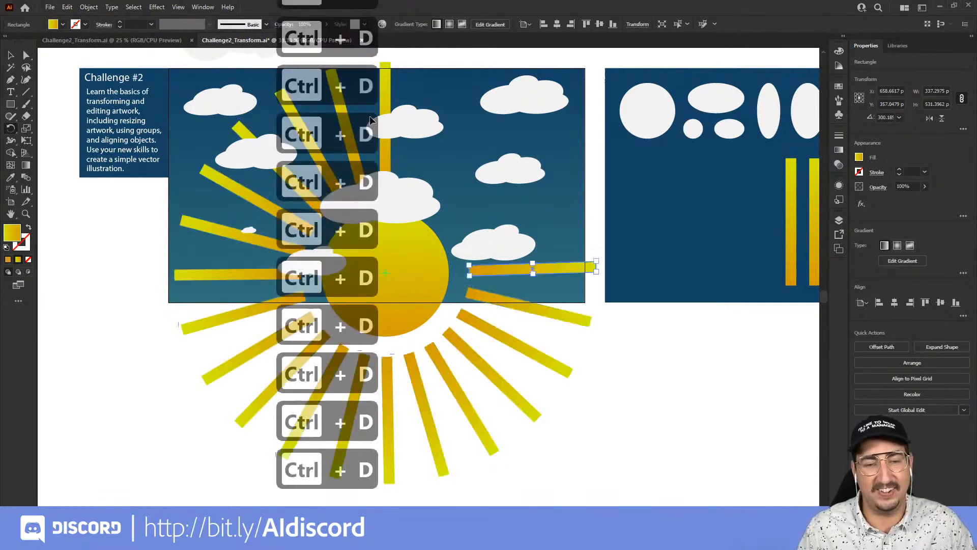
pyautogui.press('v')
pyautogui.click(627, 342)
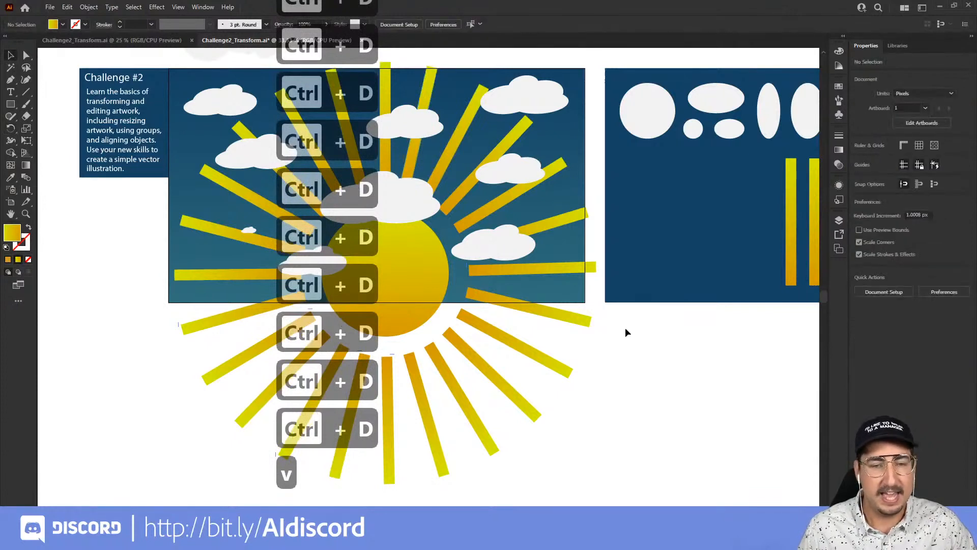